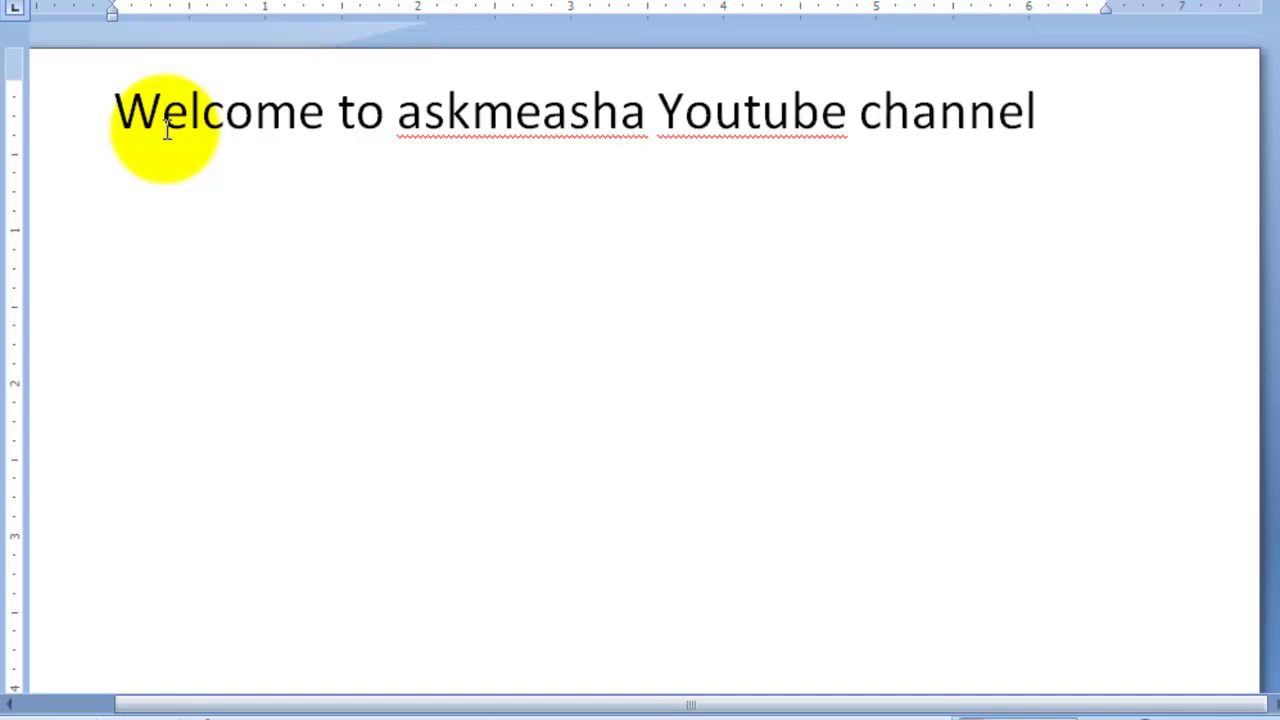
Extend the welcome line with the text "subscribe our channel for more update"
type("subs")
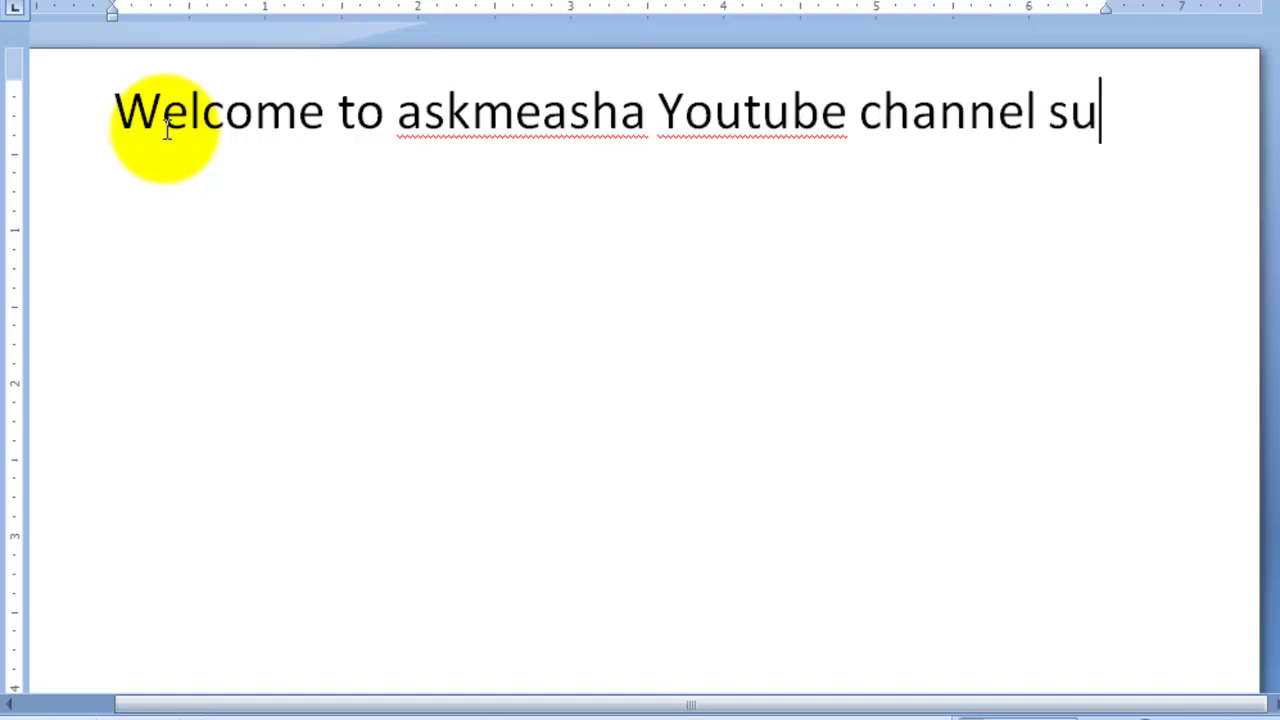
type("c")
key("BackSpace")
type("scribe our chn")
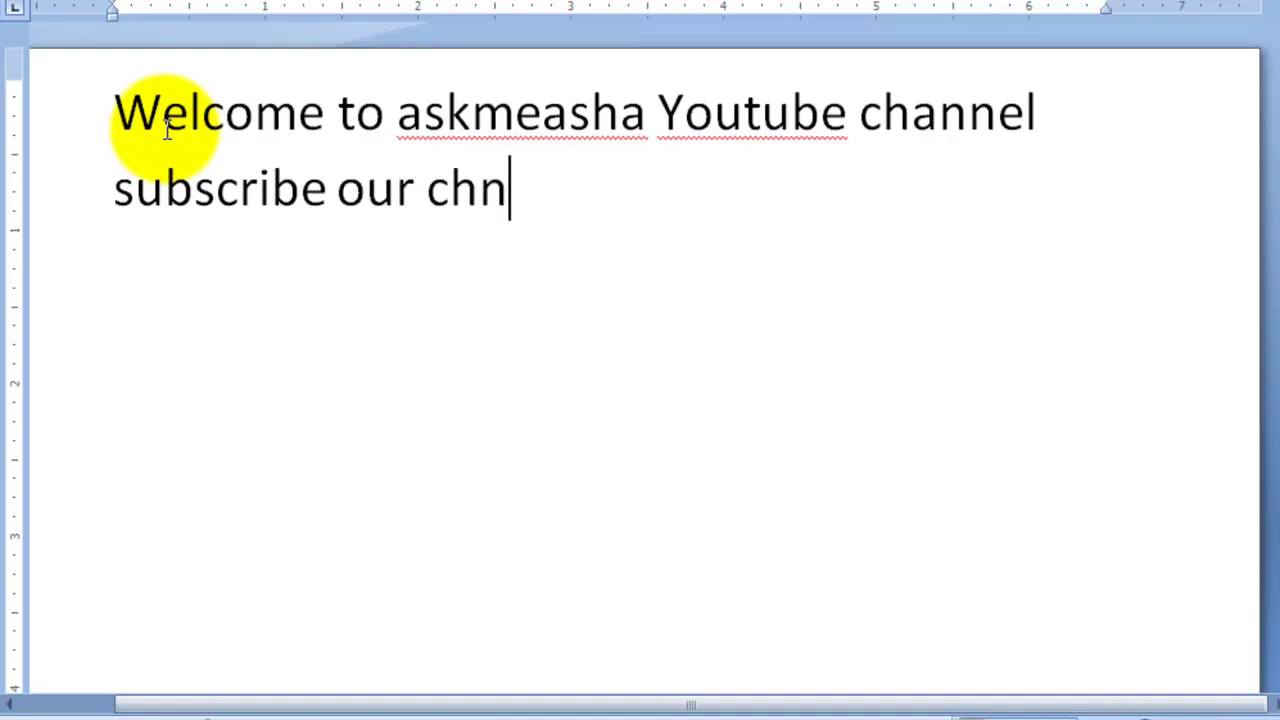
key("BackSpace")
type("ann")
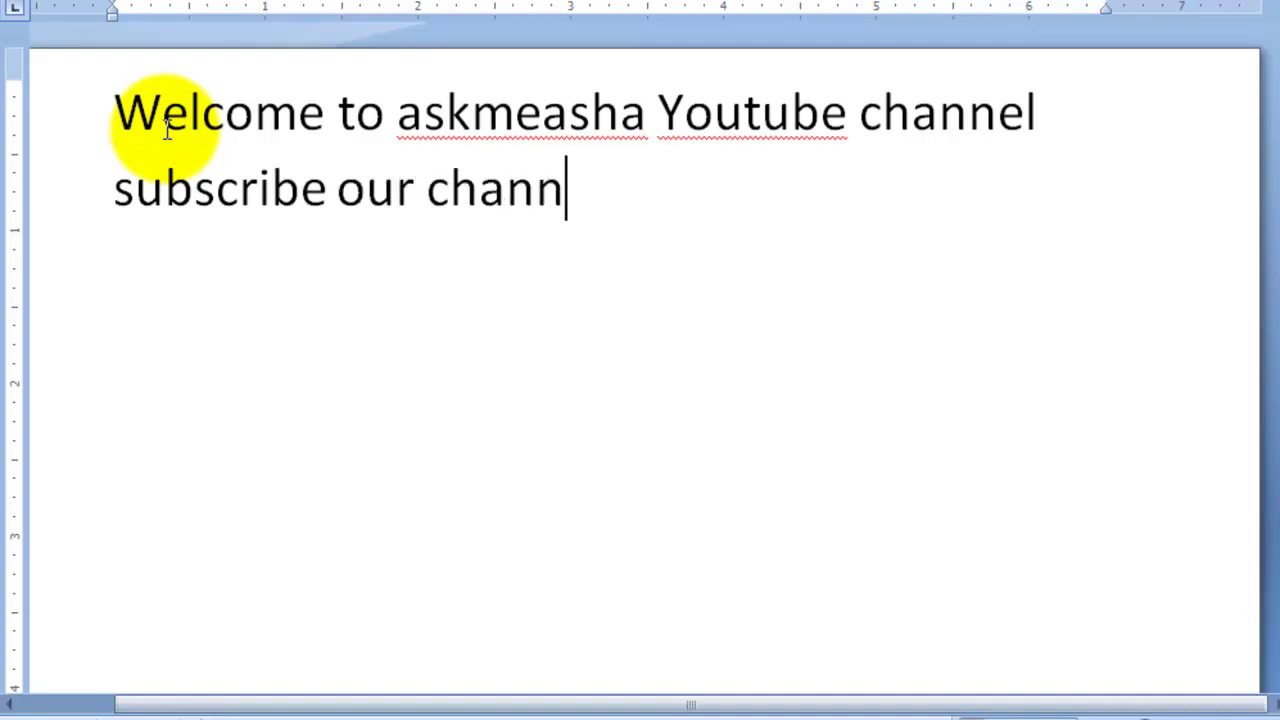
type("el for mo")
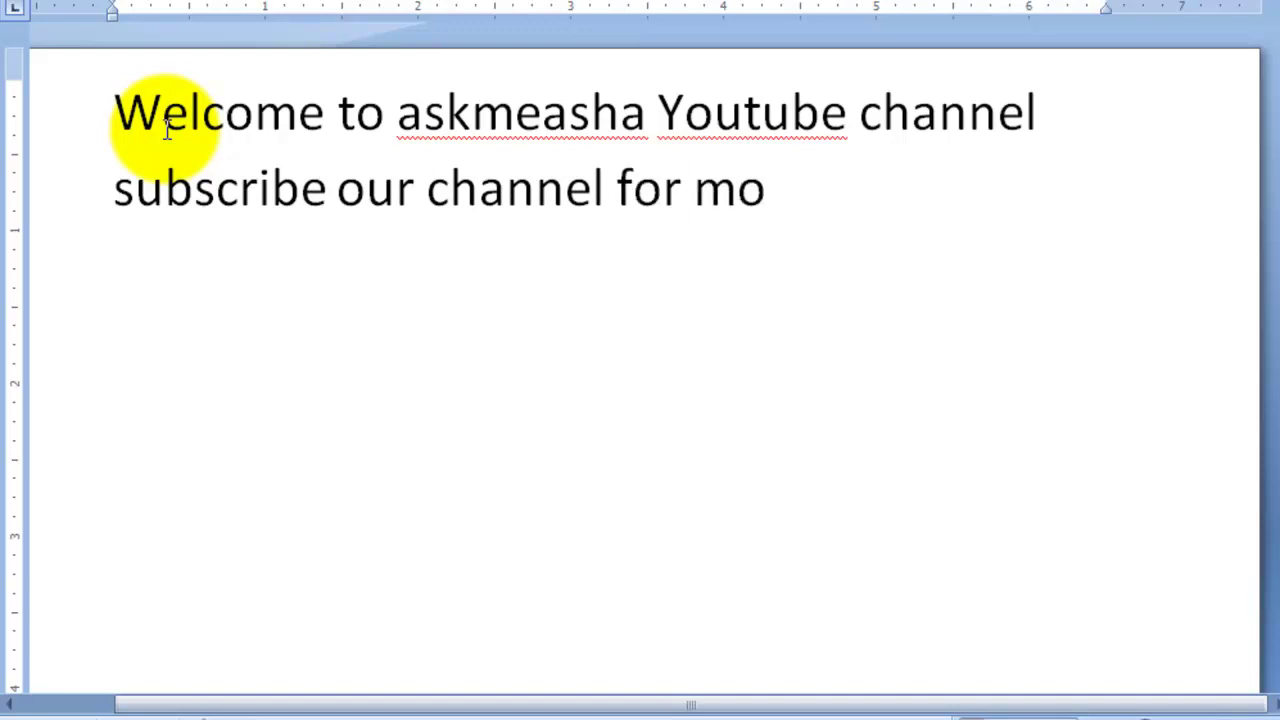
type("re yupdate")
Create a new blank document and begin its first line with "Today I will show"
key("ctrl+n")
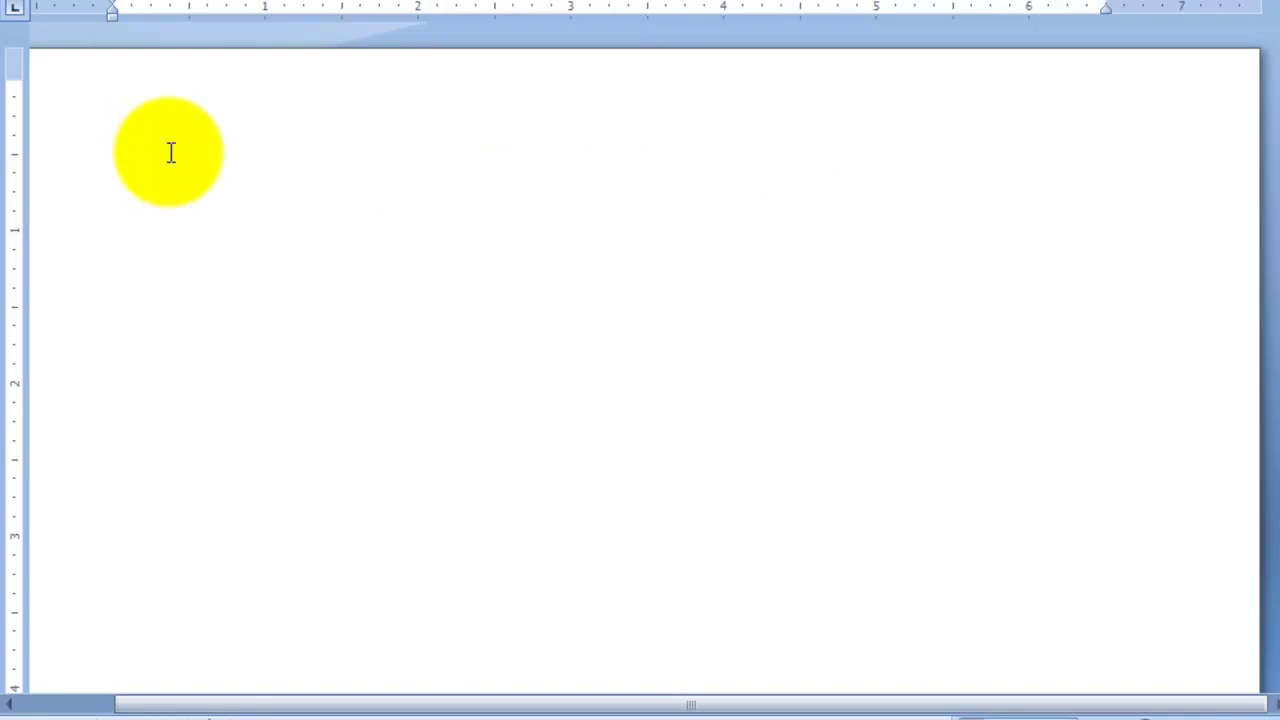
type("Today I will")
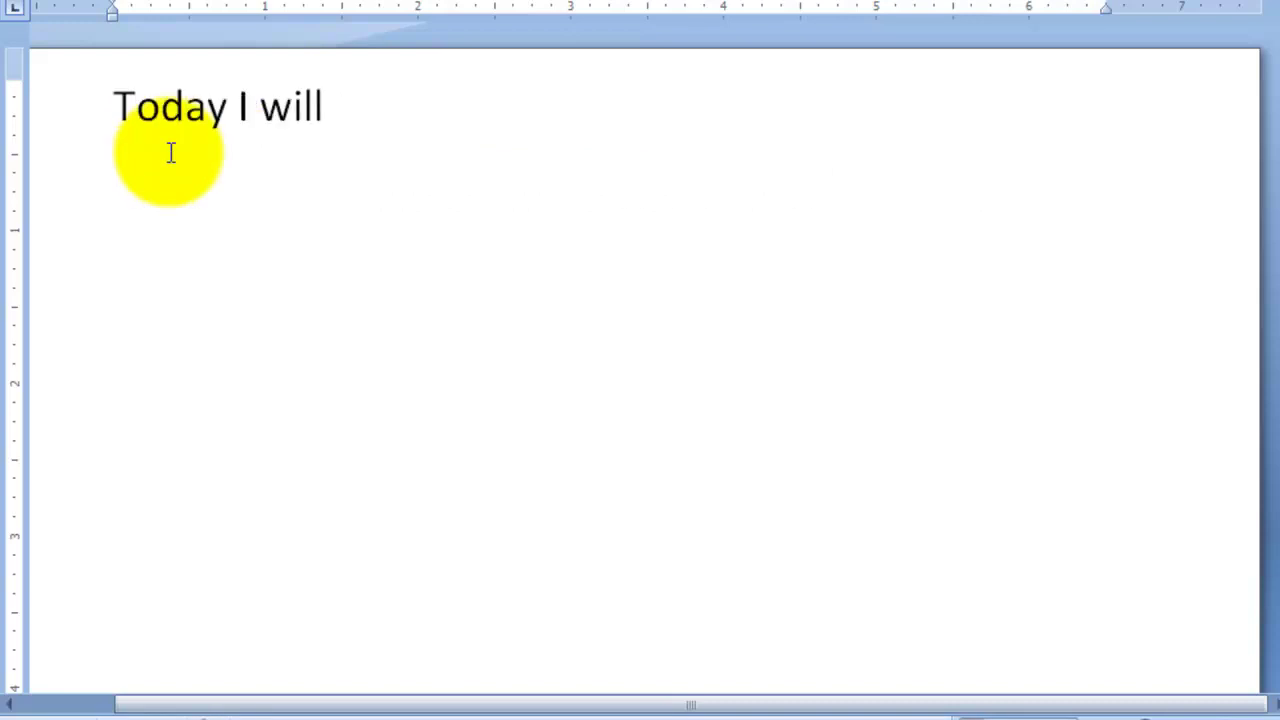
type(" show tho")
key("BackSpace")
key("BackSpace")
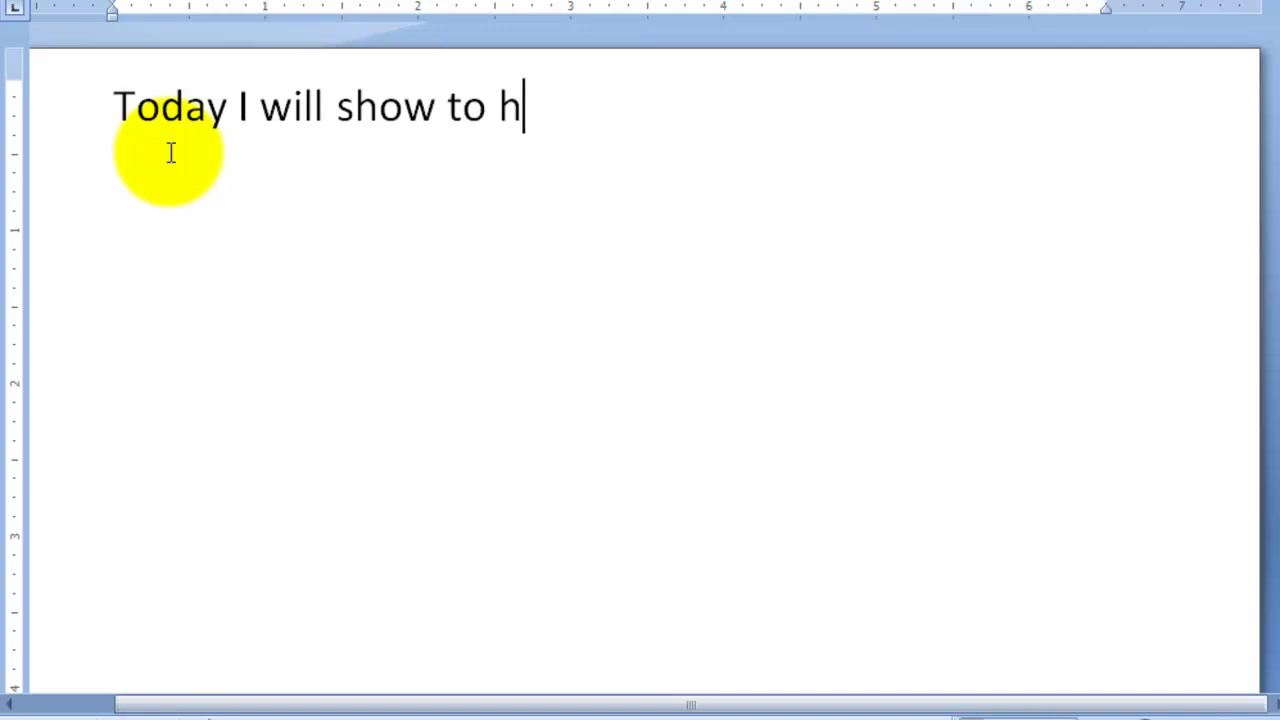
type("o earn")
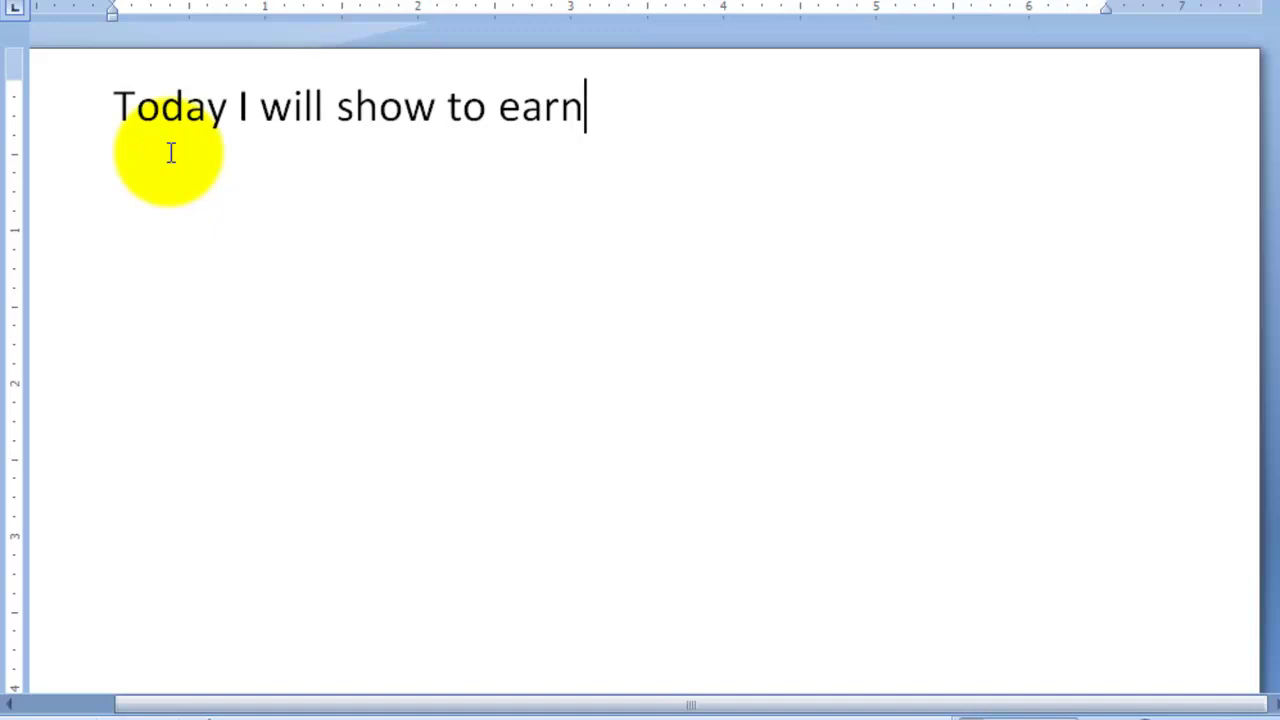
key("BackSpace")
key("BackSpace")
key("BackSpace")
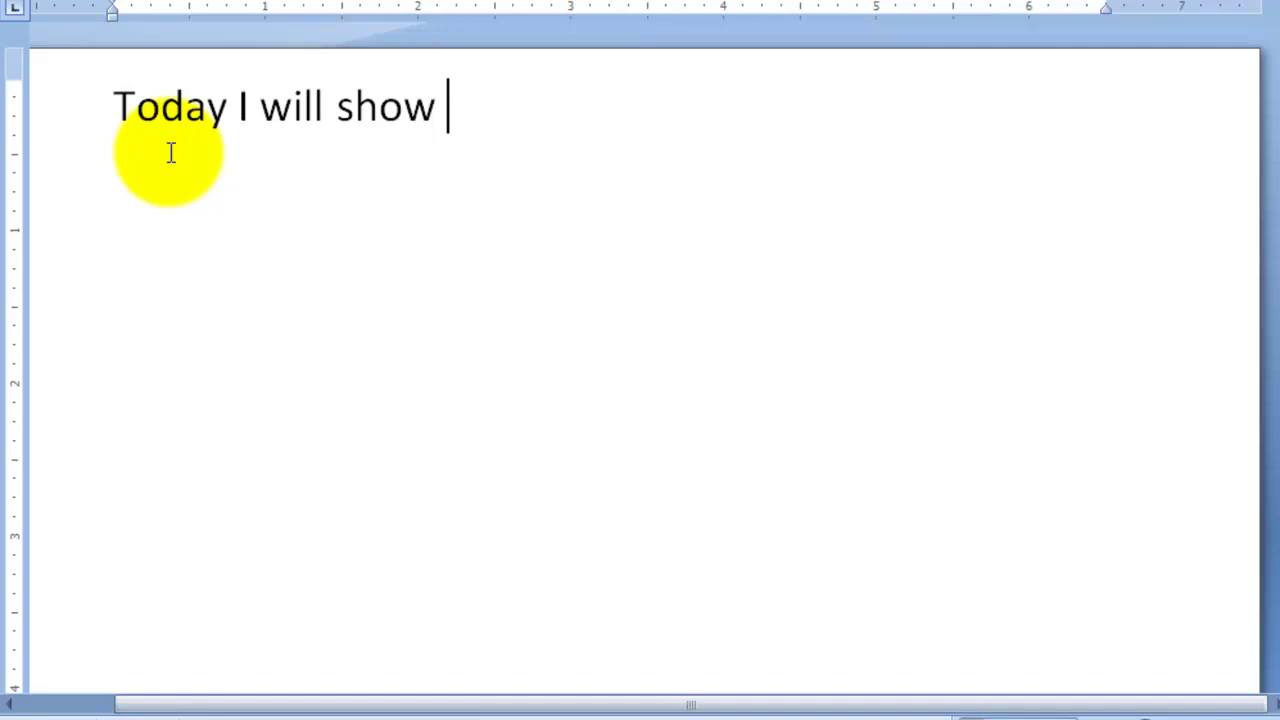
Complete the sentence with "you how to earn money by selling your old photos"
type("you how to earn money")
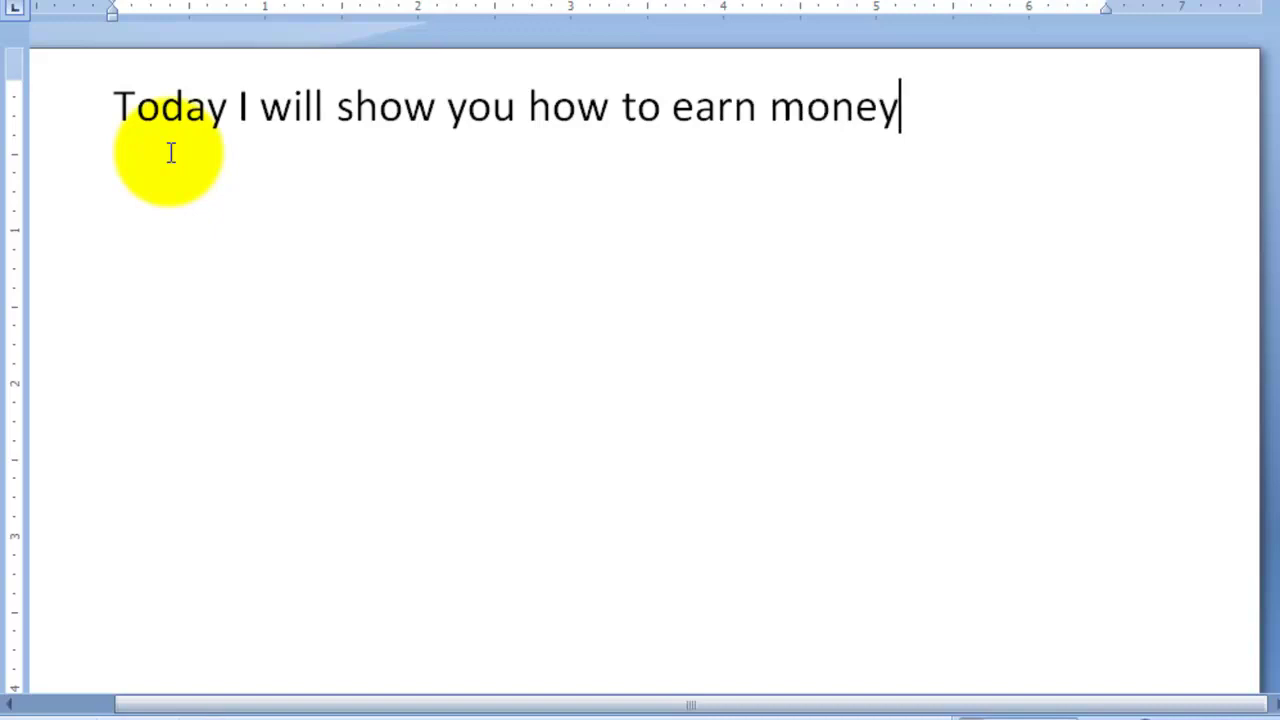
type("by sel")
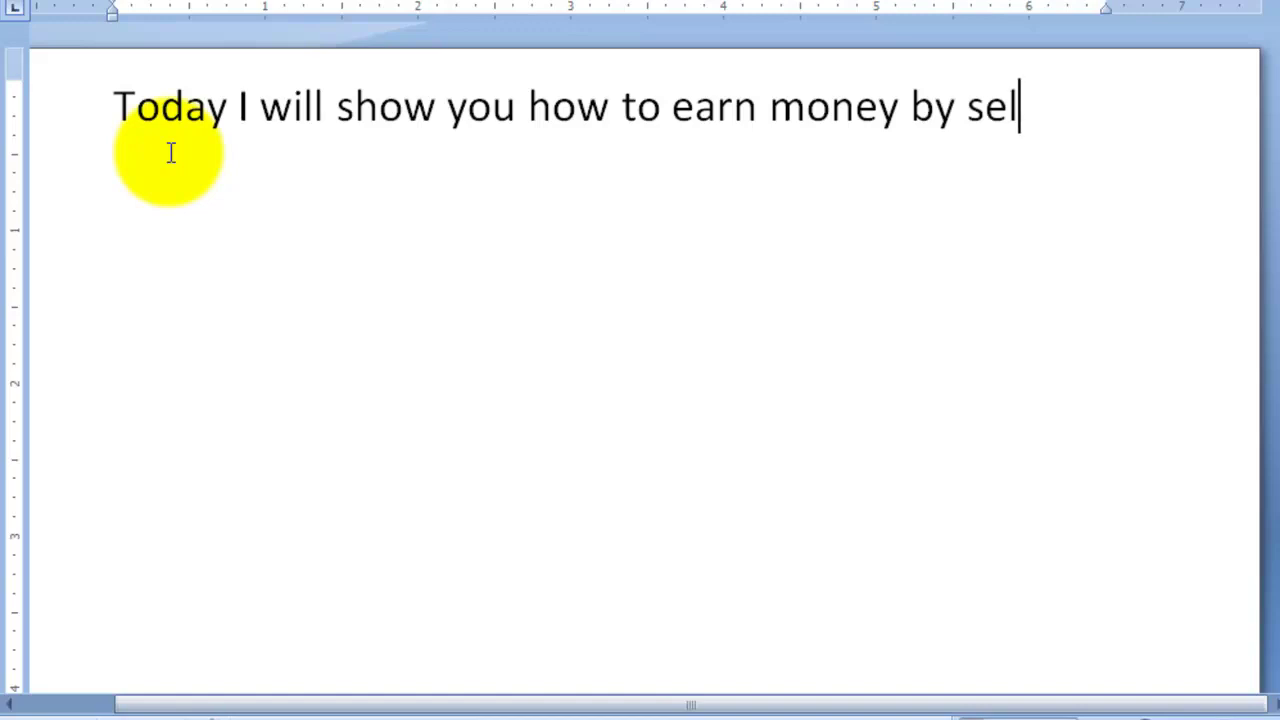
type("ling you")
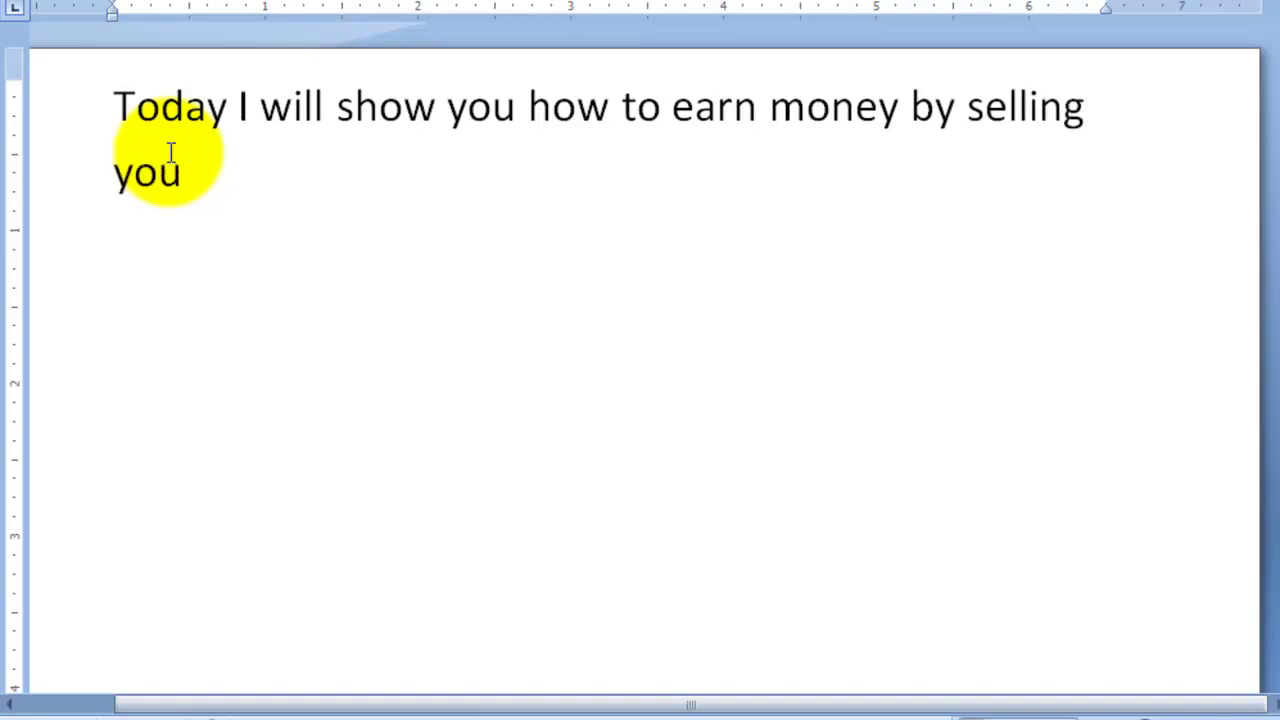
type("r old p")
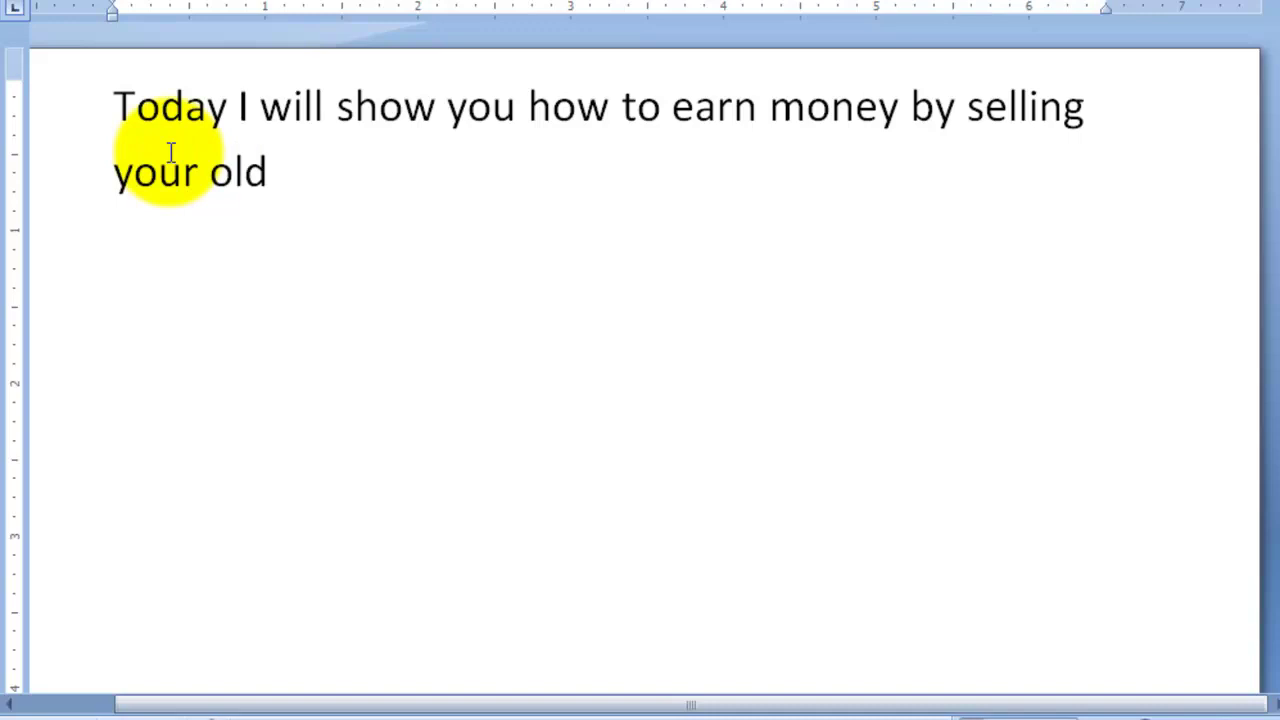
type("hotos")
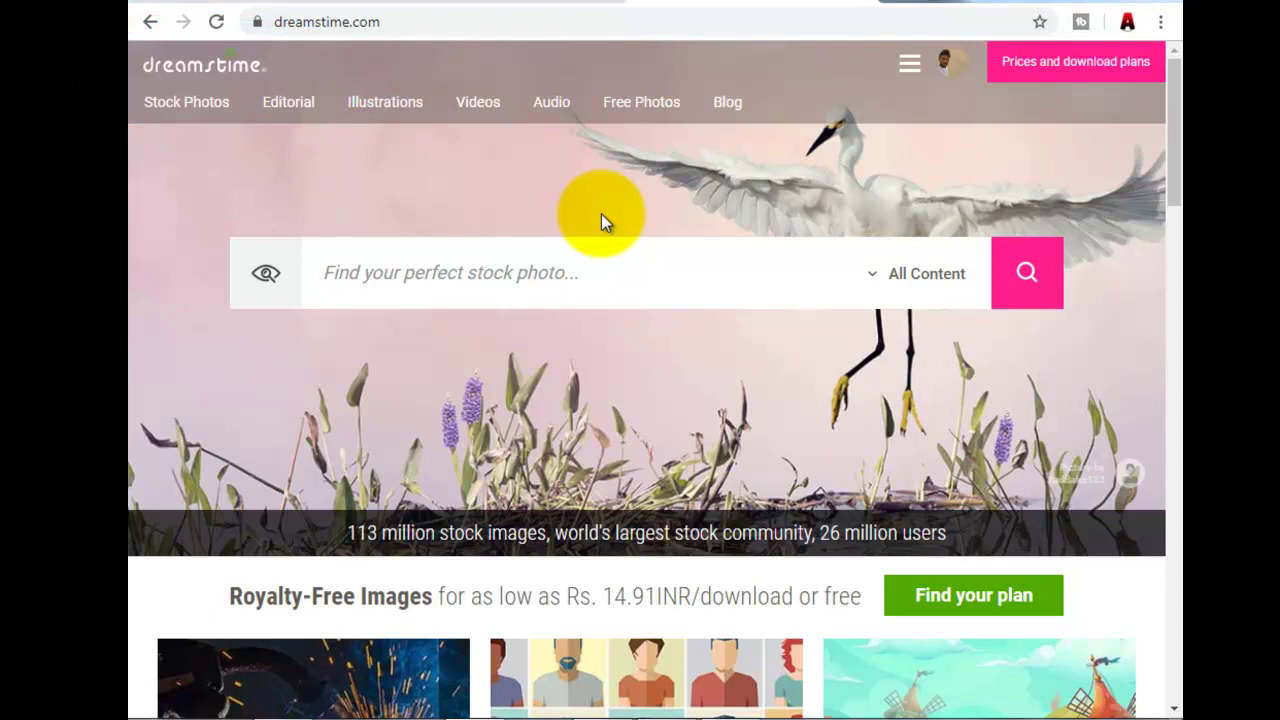
Switch to the Dreamstime home page in the browser and examine its content categories, footer and the account's earnings summary
left_click_drag(1177, 122, 1167, 594)
left_click_drag(160, 322, 1015, 497)
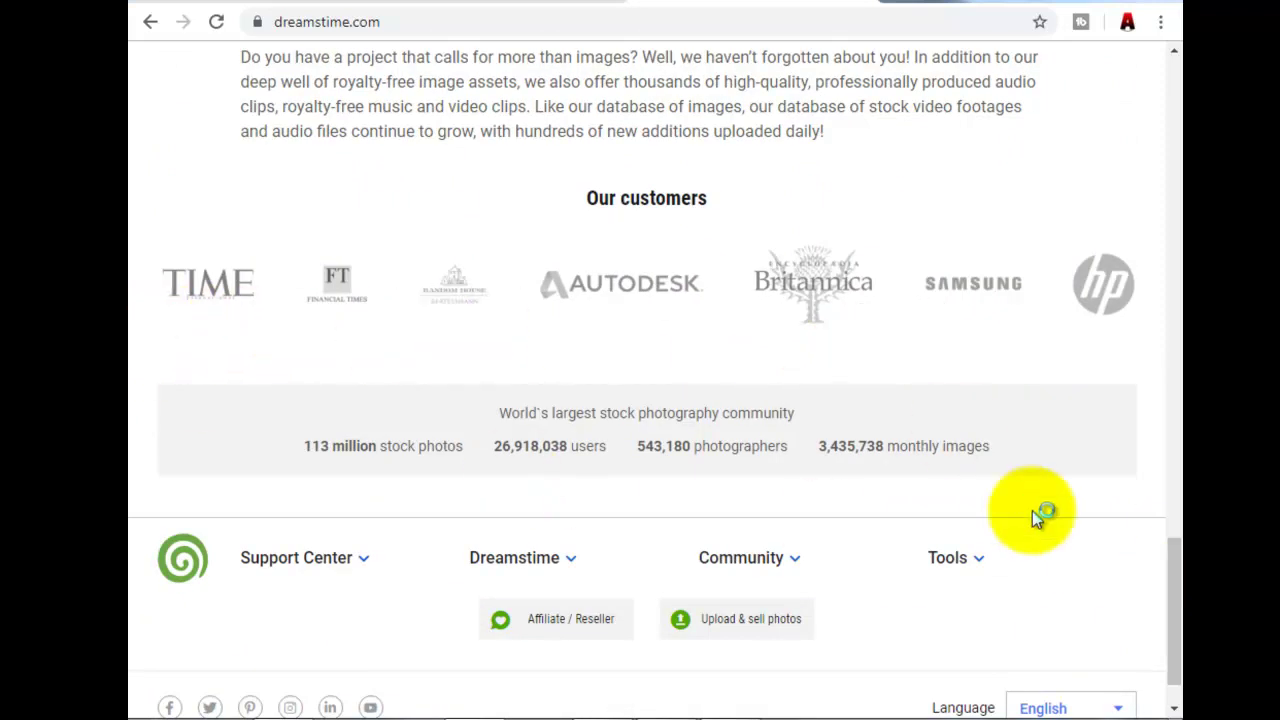
left_click_drag(1173, 596, 1180, 620)
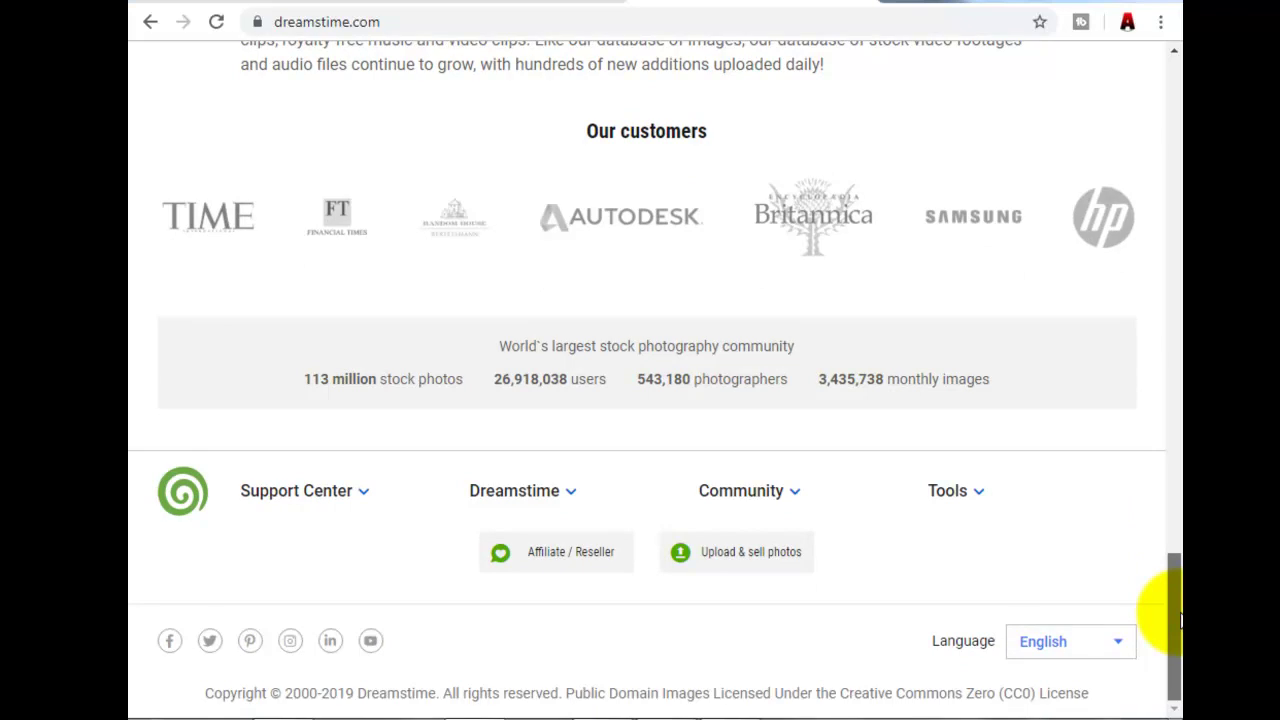
left_click_drag(1180, 620, 1176, 268)
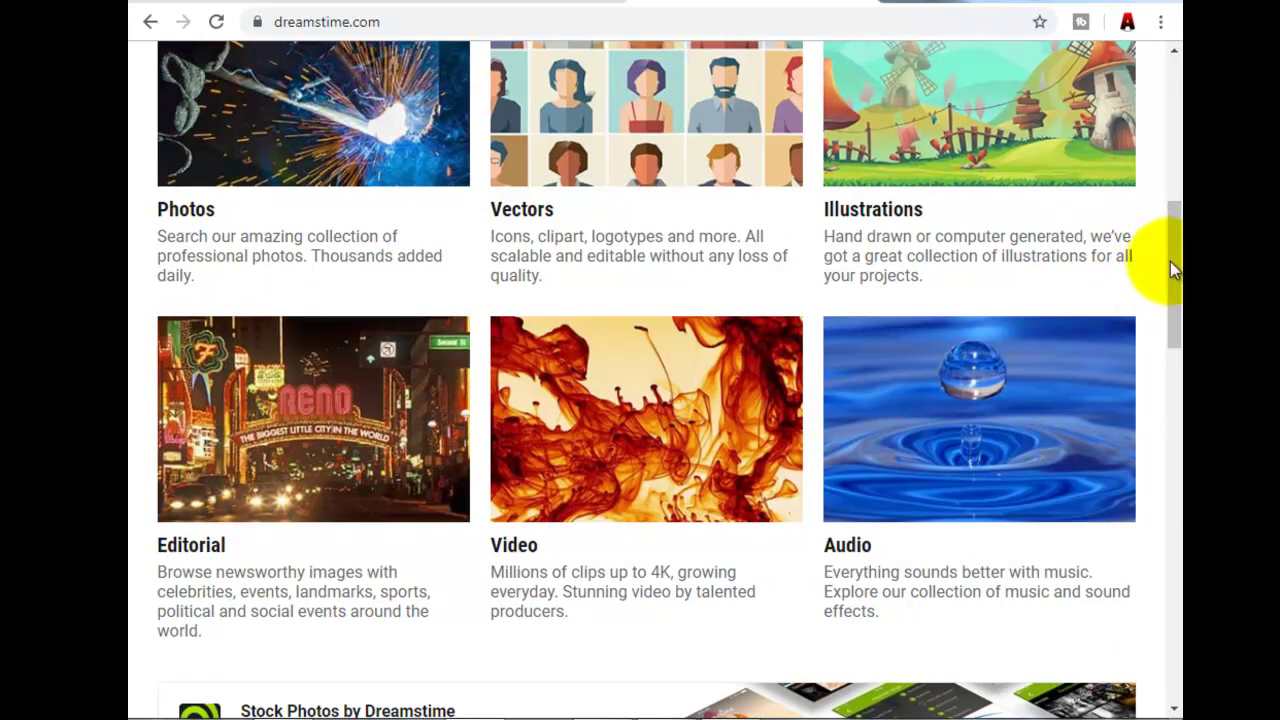
mouse_move(1172, 268)
left_mouse_down()
mouse_move(1172, 240)
mouse_move(1176, 254)
left_mouse_up()
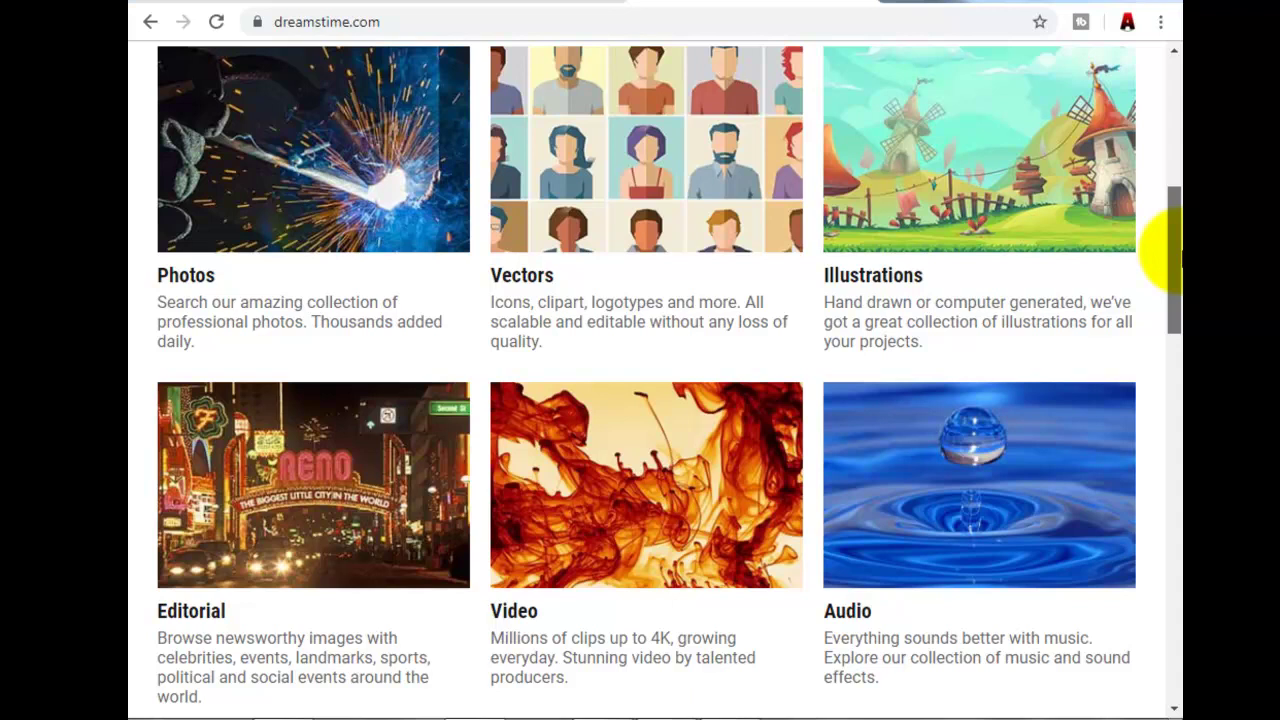
left_click_drag(1176, 254, 1157, 71)
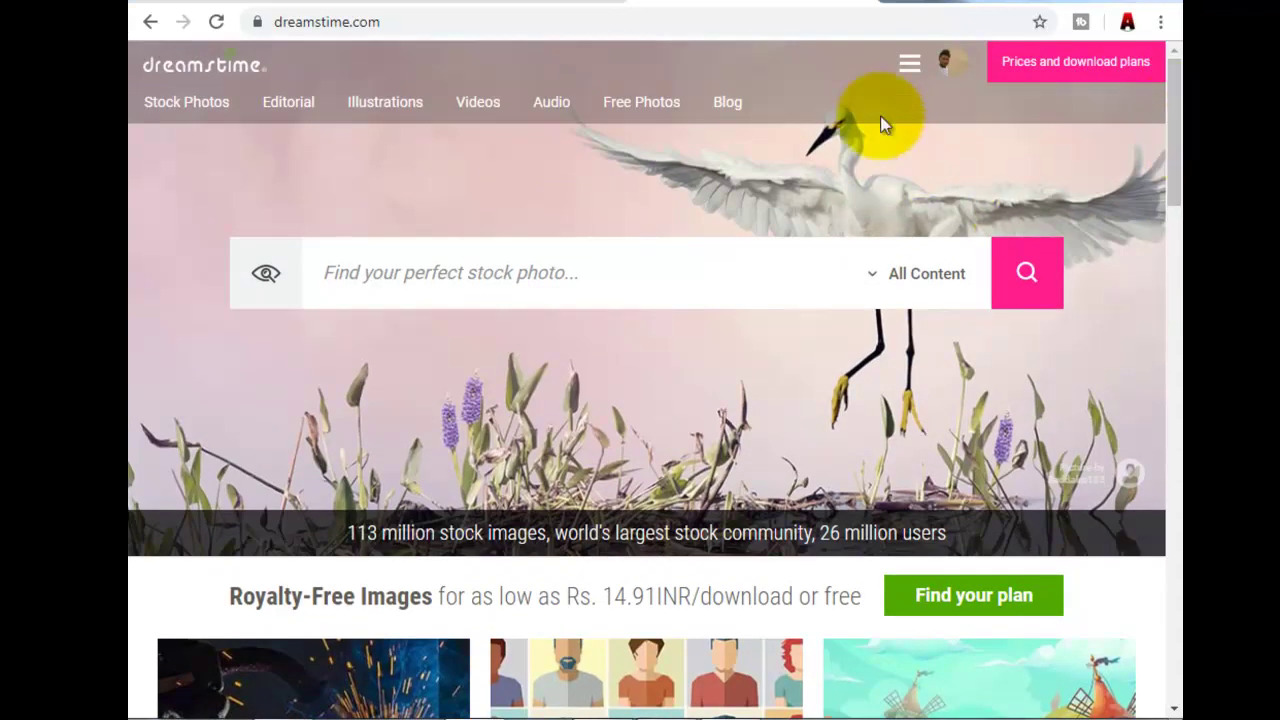
left_click(909, 63)
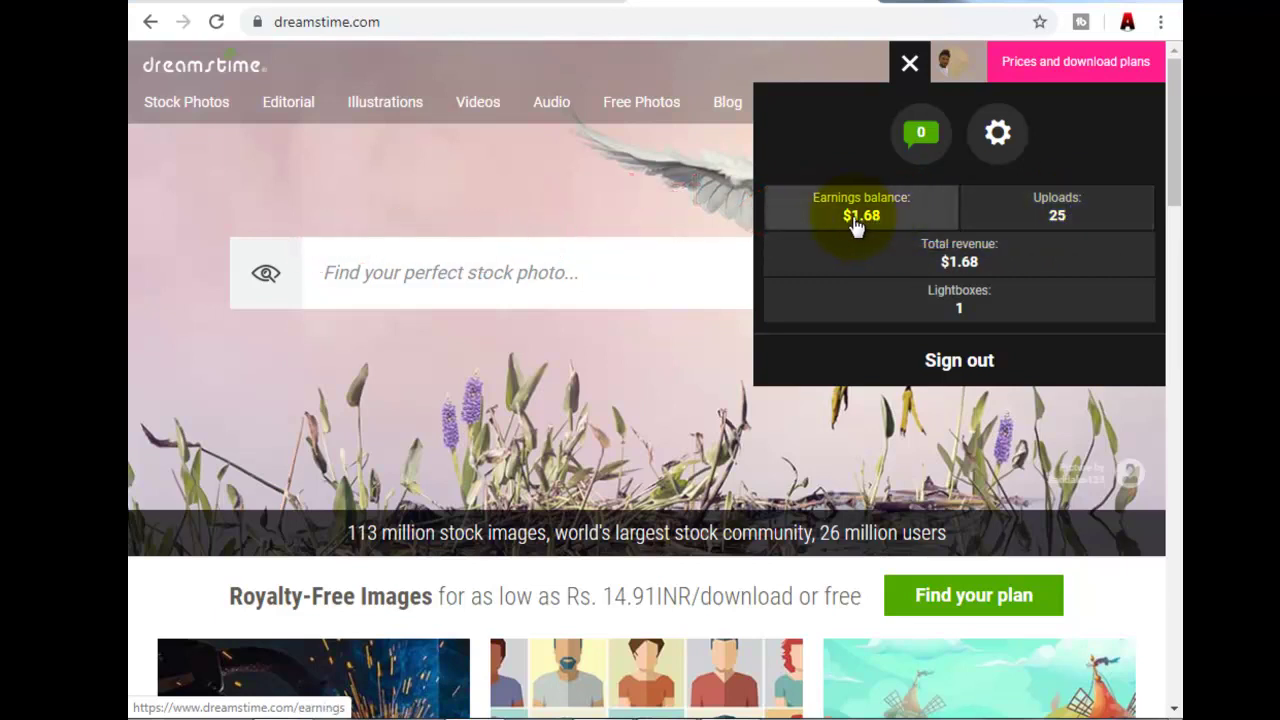
Open the content upload page from the creative artist section and view the file chooser for adding files, closing it without a selection
left_click_drag(1176, 171, 1174, 443)
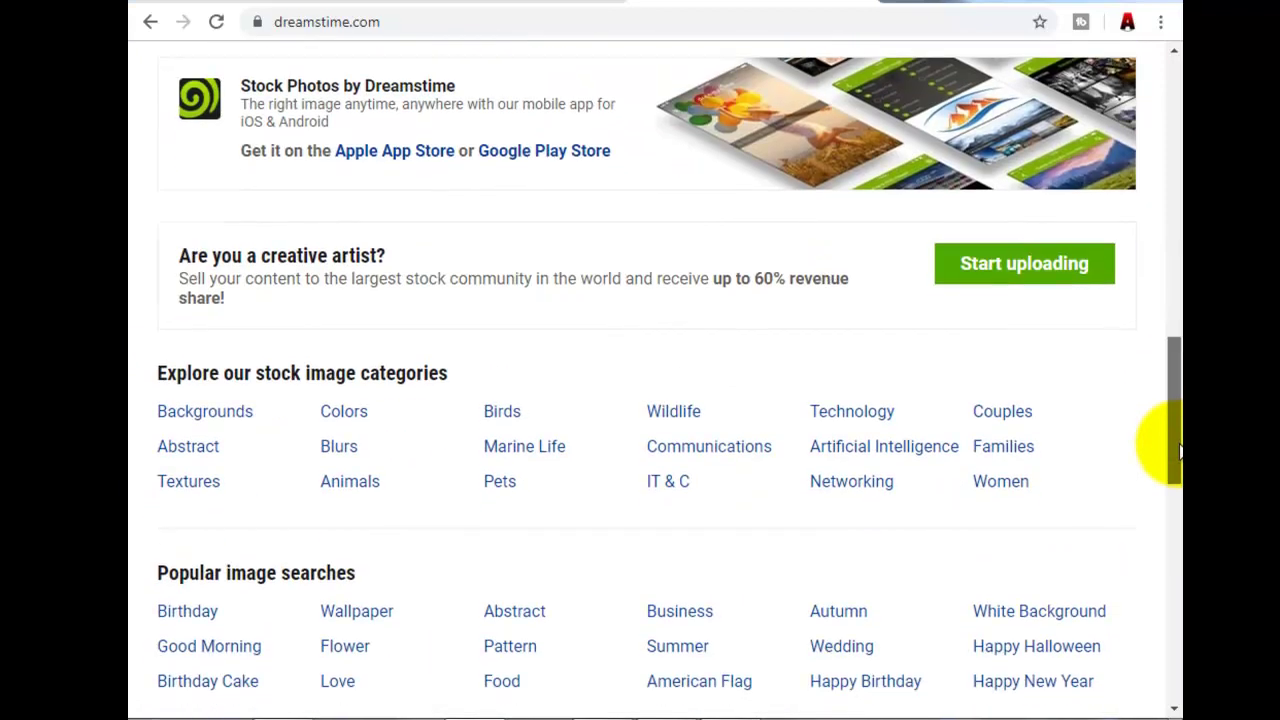
left_click(1026, 276)
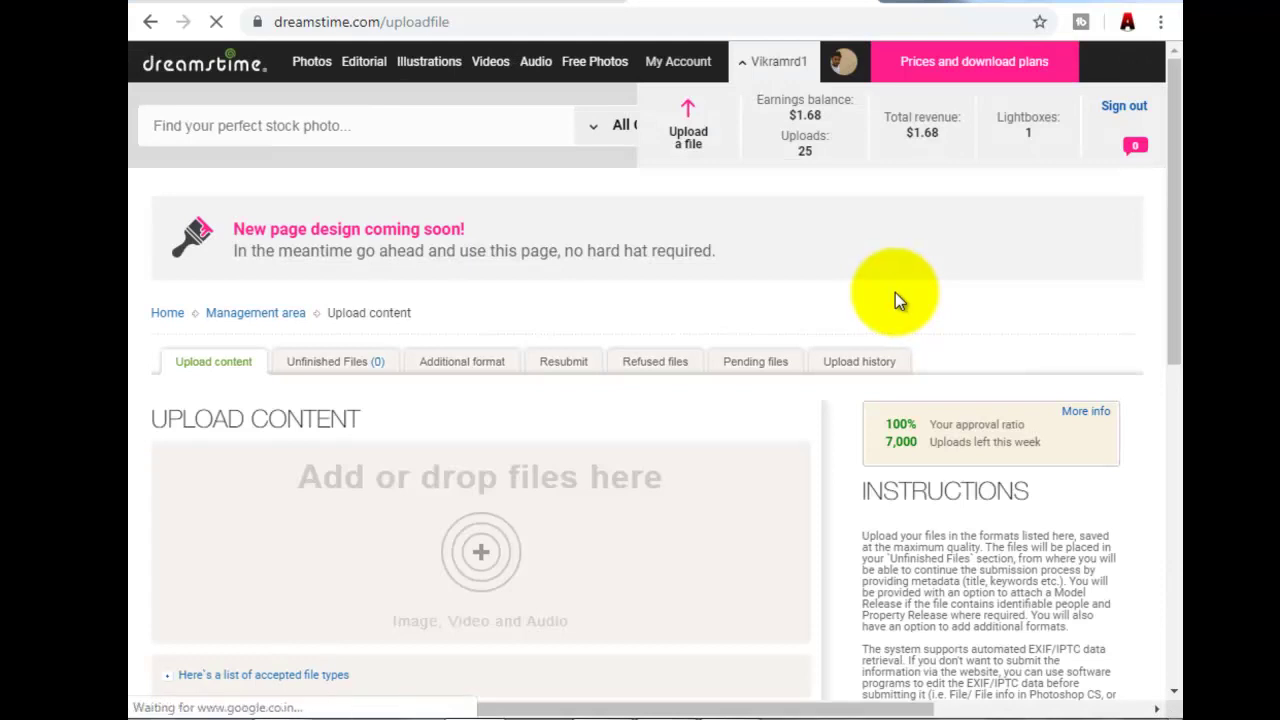
scroll(763, 410, "down", 1)
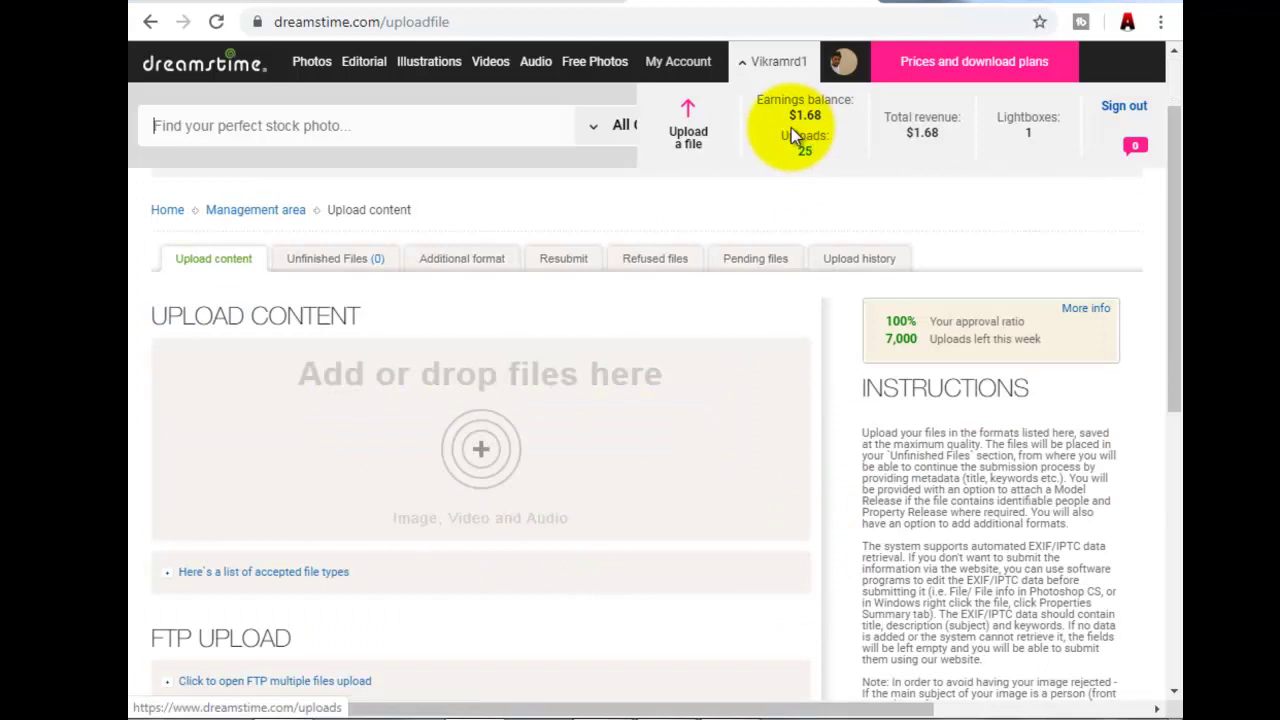
left_click(479, 453)
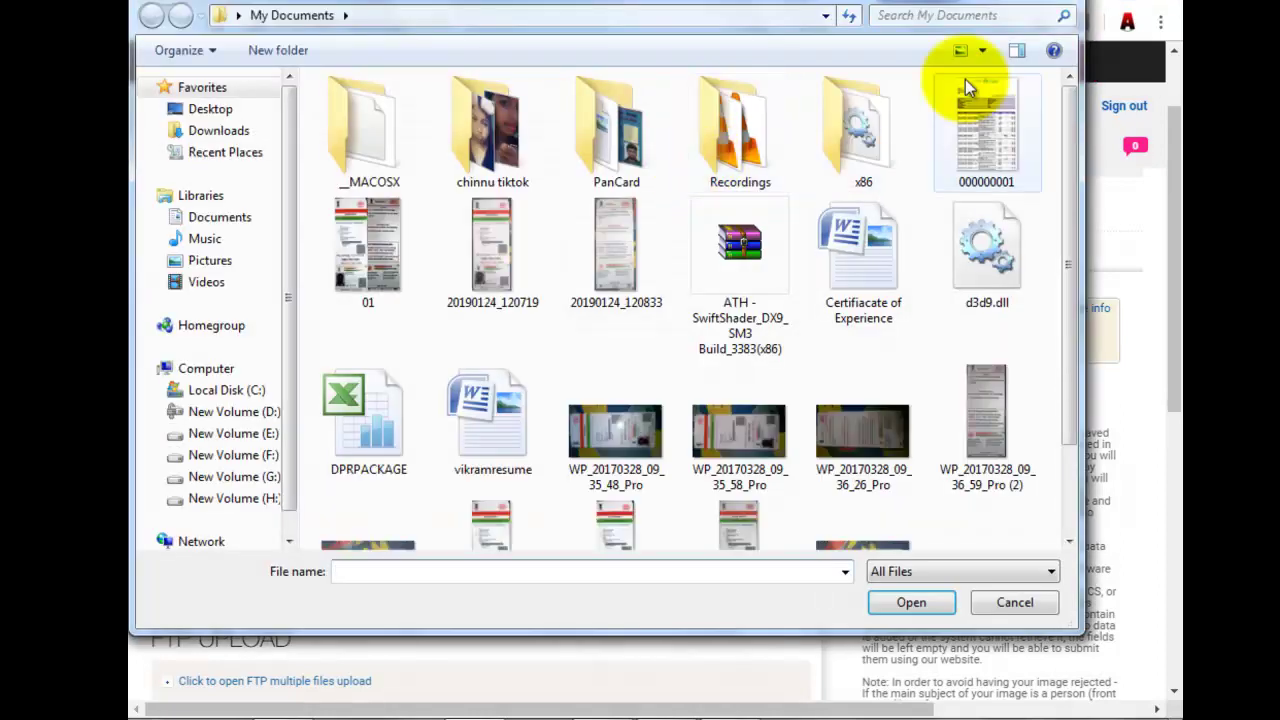
left_click(1057, 12)
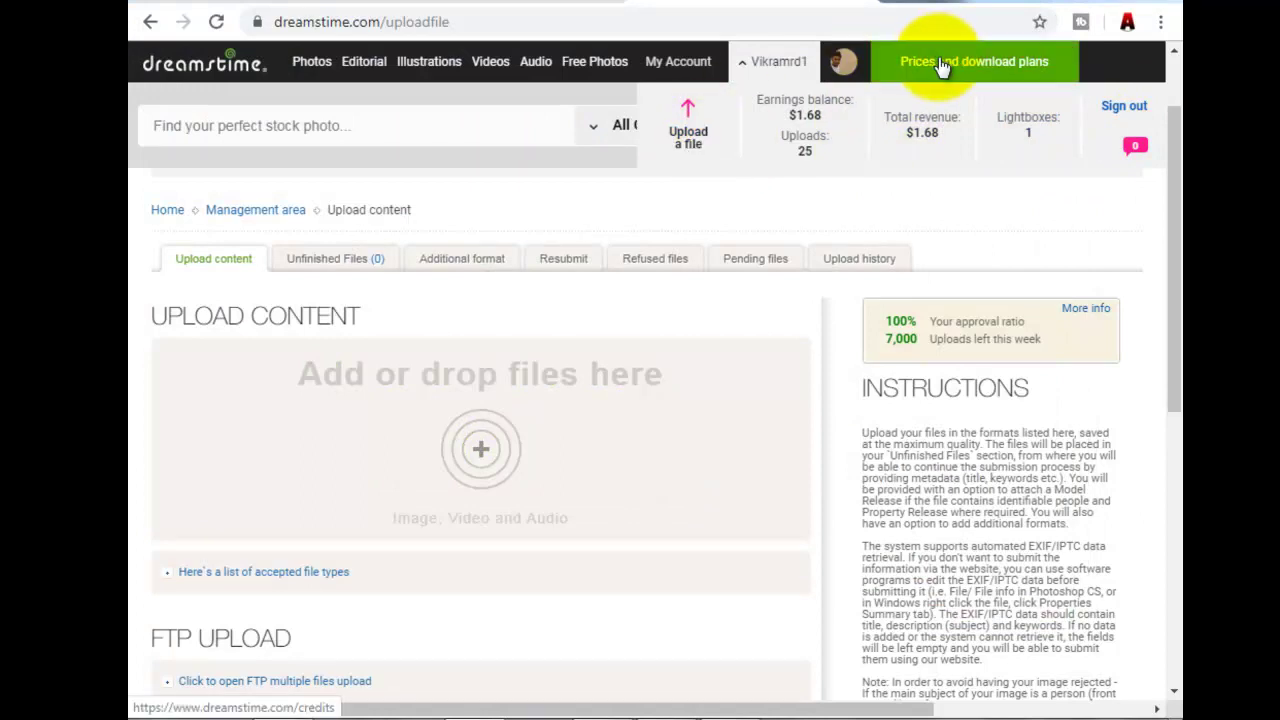
Open the account's public contributor profile and look over its latest photos
left_click(846, 64)
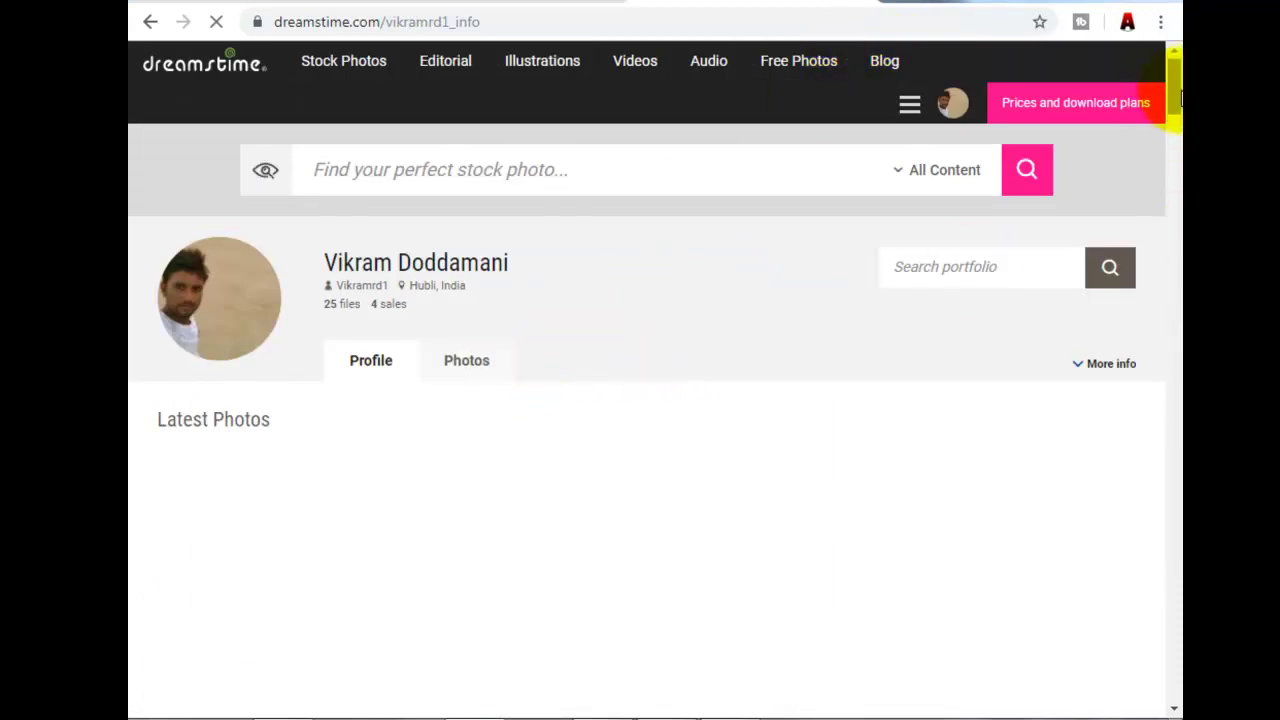
left_click_drag(1174, 100, 1177, 111)
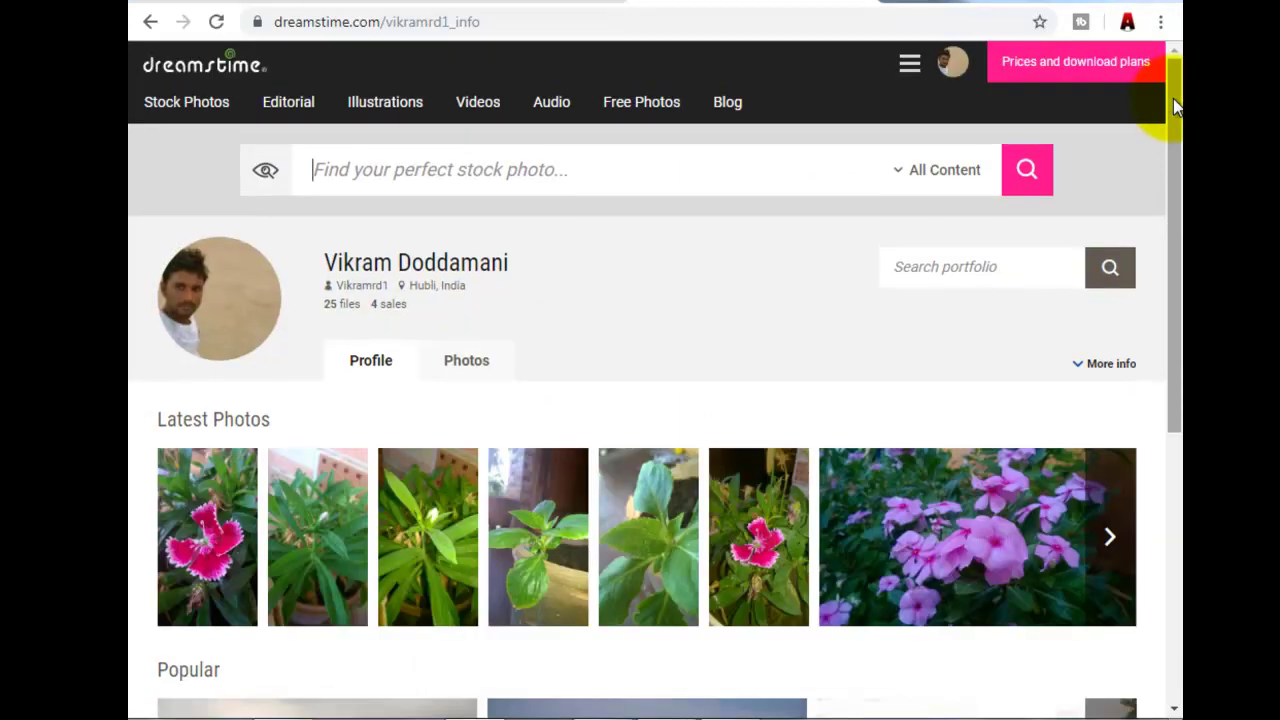
left_click_drag(1172, 130, 1171, 163)
Open the contributor's full photo list and view it by best selling
left_click(472, 331)
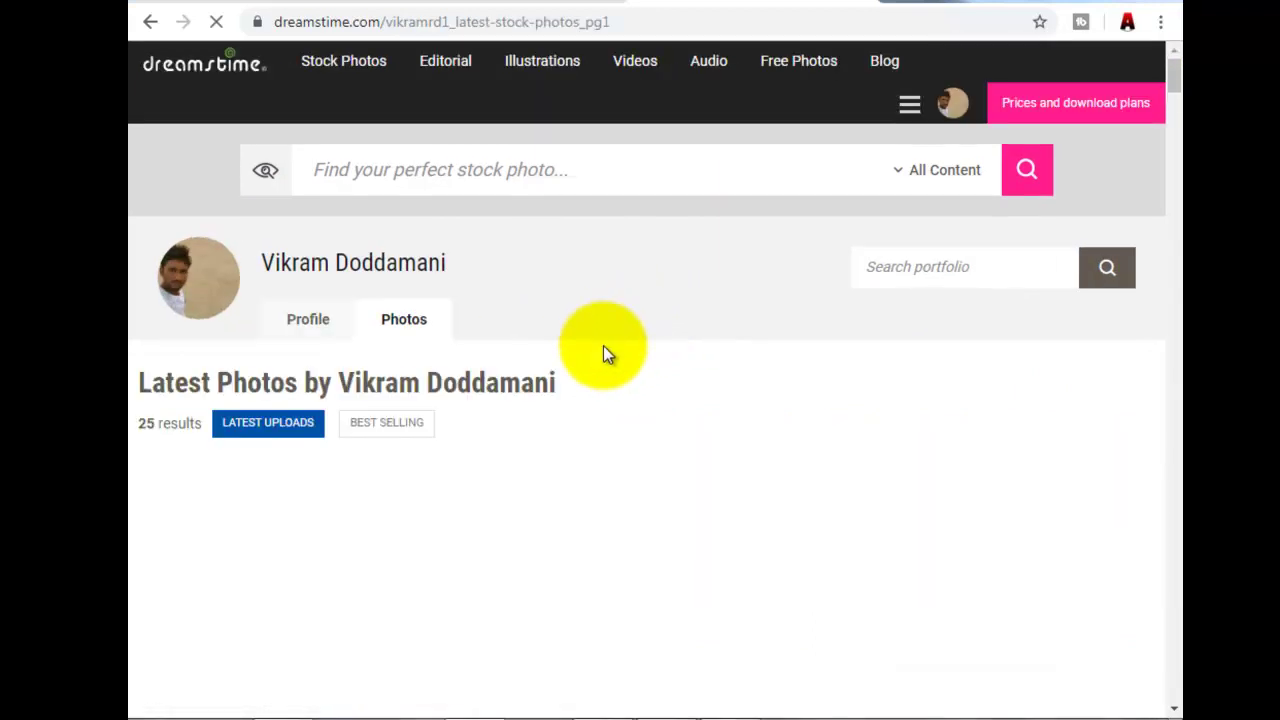
scroll(603, 345, "down", 4)
scroll(603, 354, "up", 1)
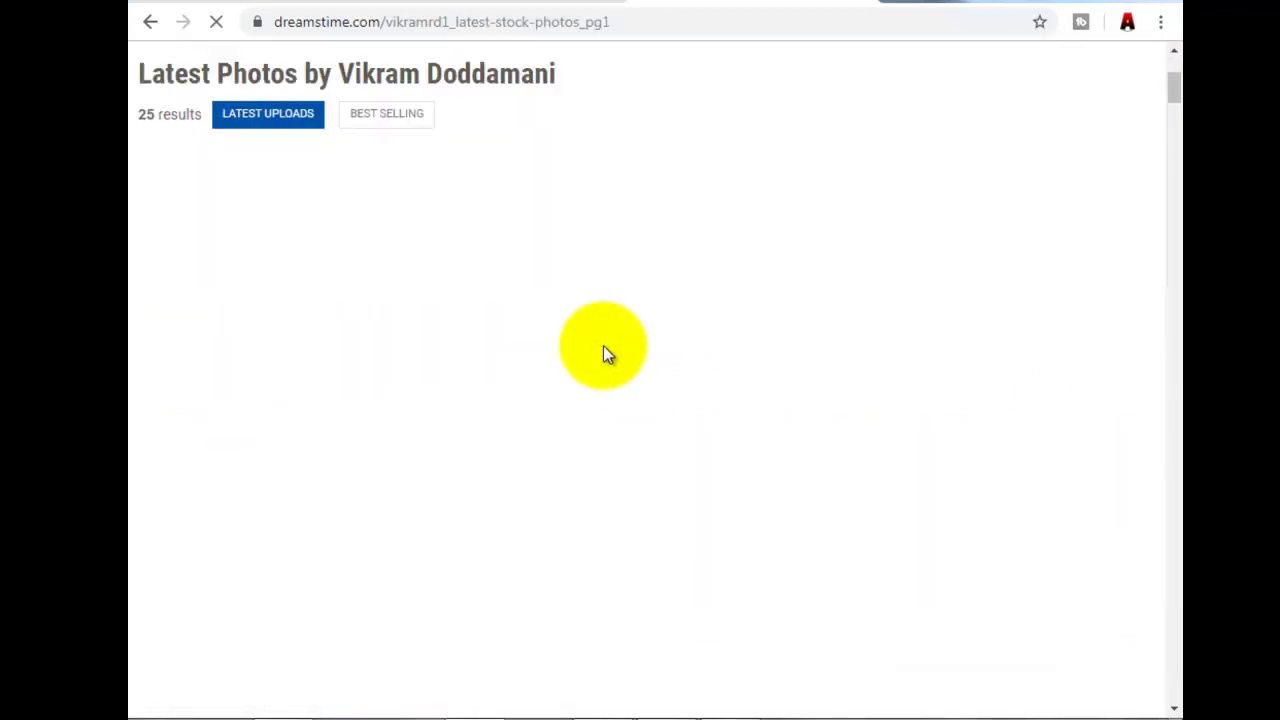
left_click(375, 116)
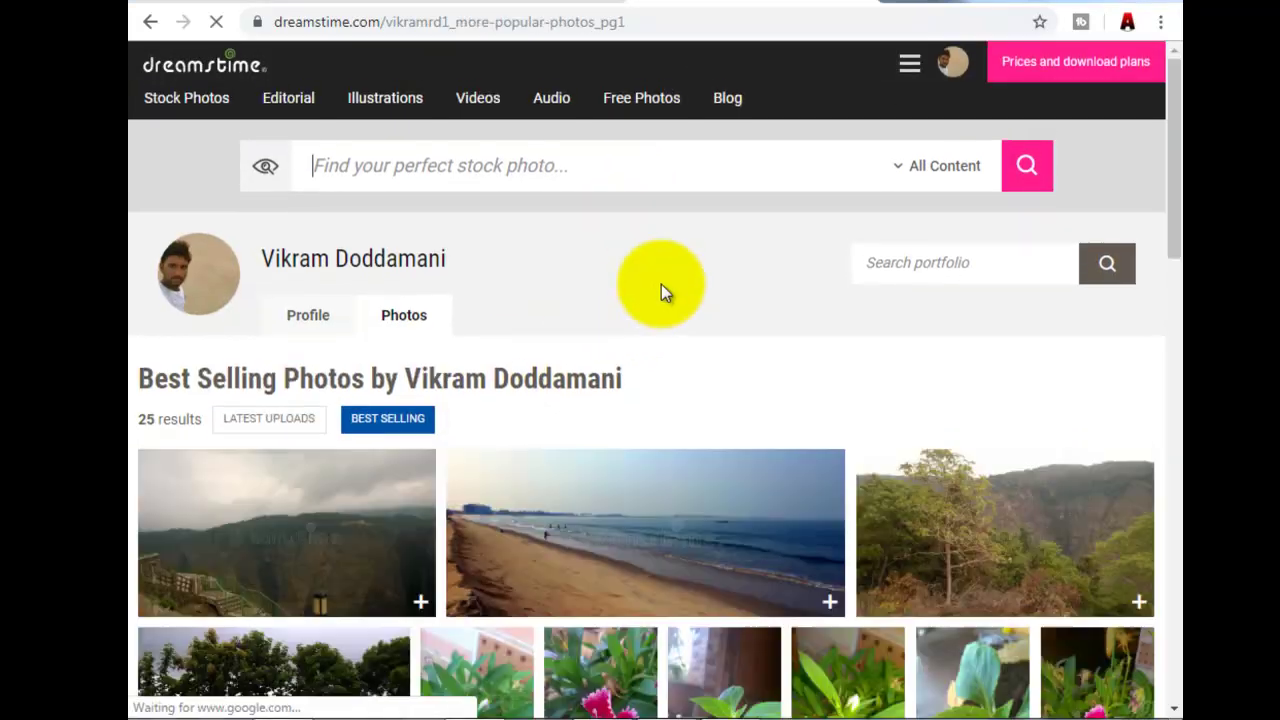
scroll(661, 290, "down", 1)
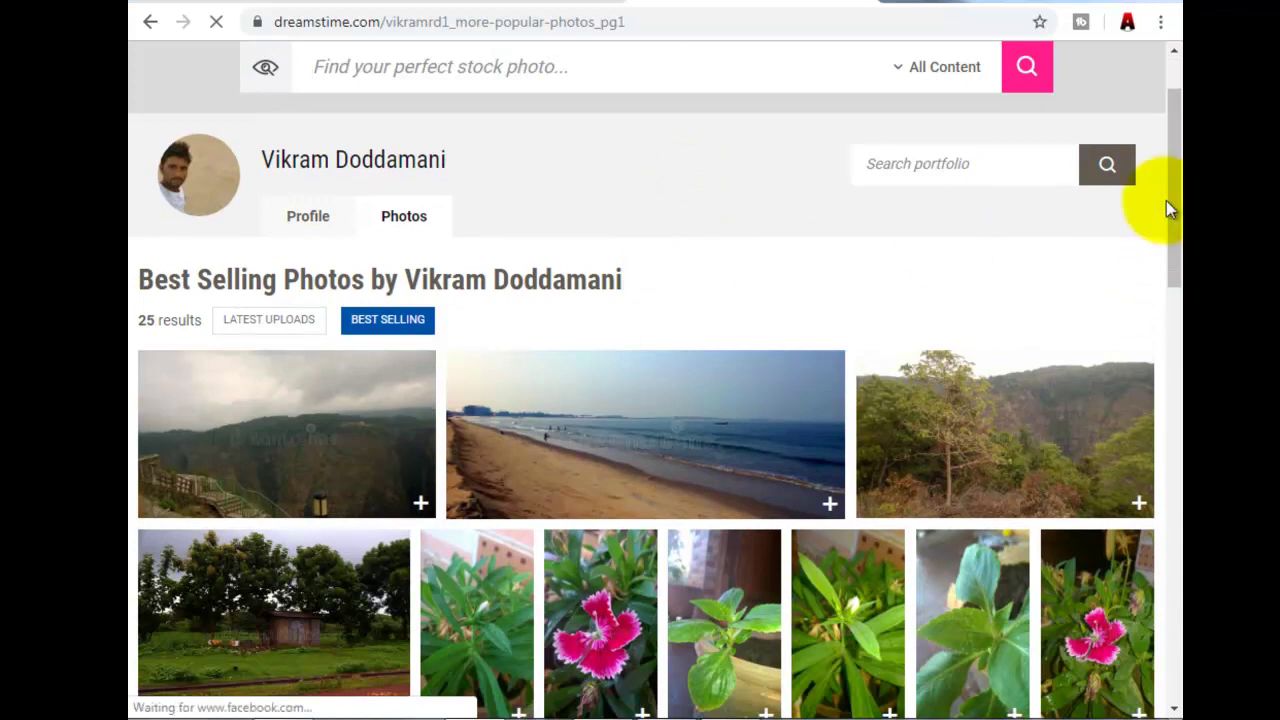
mouse_move(1173, 181)
left_mouse_down()
mouse_move(1178, 535)
mouse_move(1177, 165)
left_mouse_up()
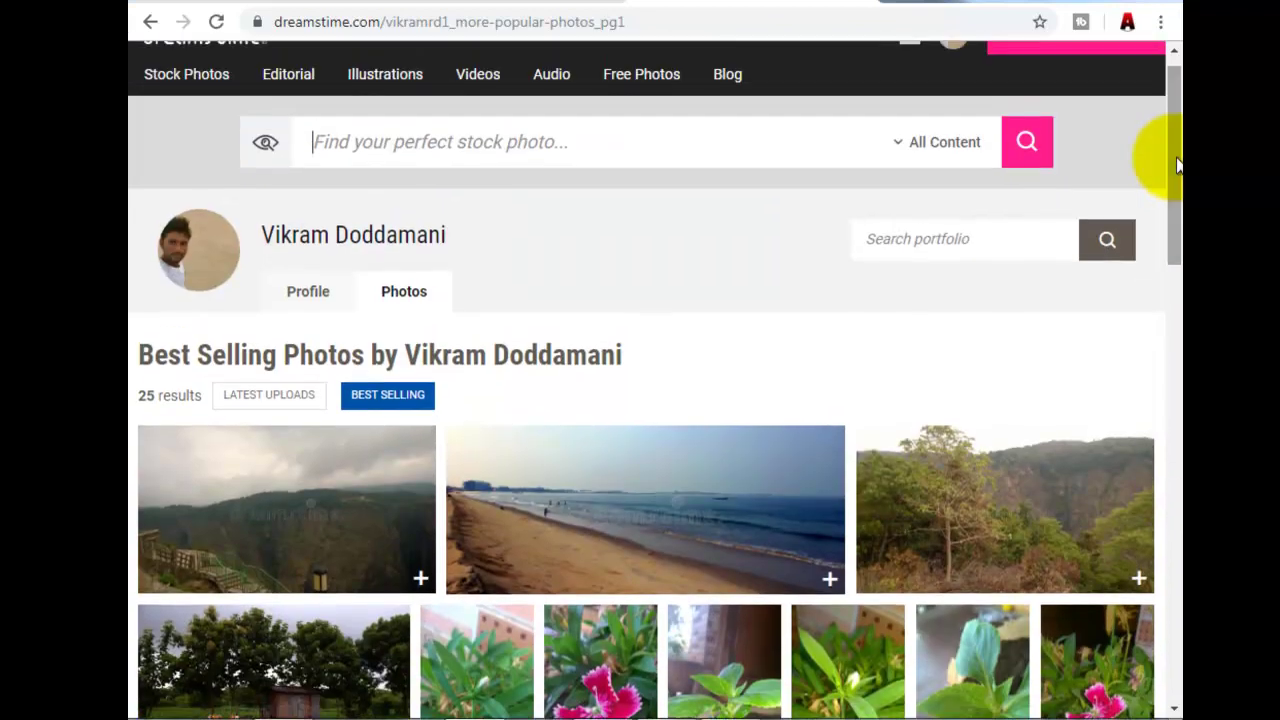
left_click_drag(1177, 226, 1168, 166)
Open the earnings page from the account's earnings balance and review the list of sold images
left_click(909, 63)
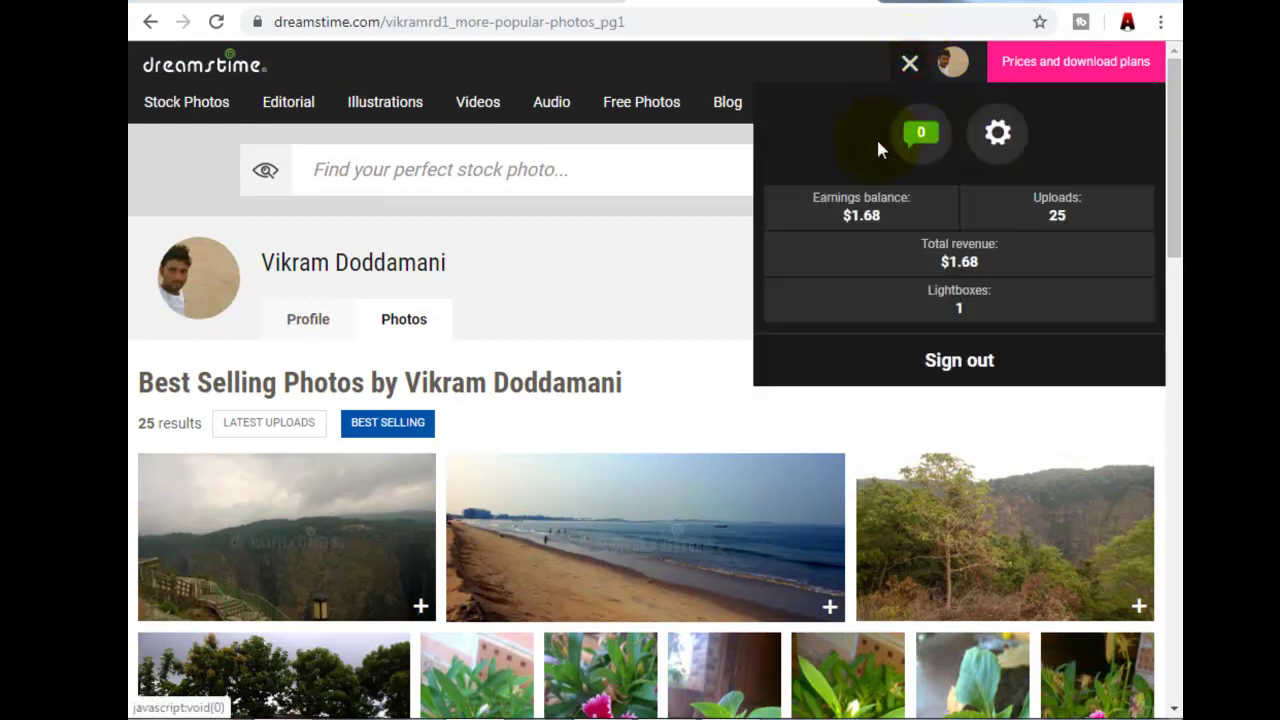
left_click(889, 215)
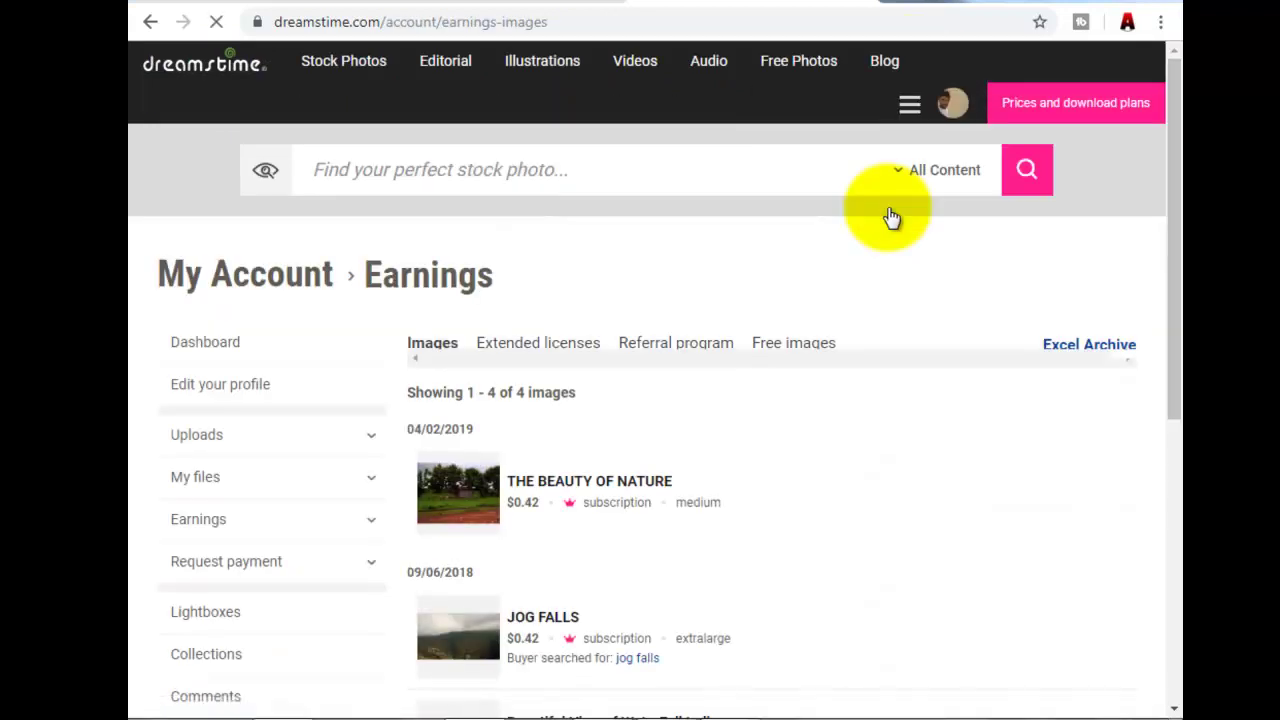
left_click_drag(1171, 214, 1176, 360)
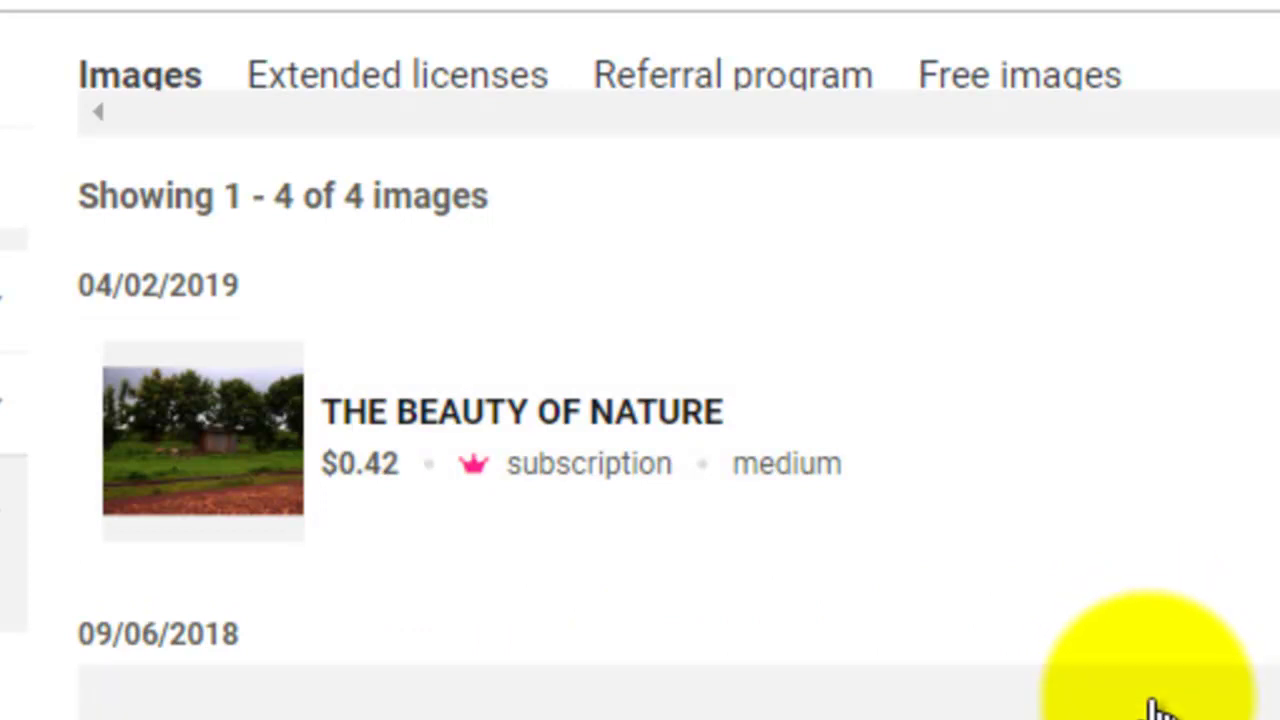
Review the sold images on the earnings page, including each image's sale date, price, license type and size
scroll(640, 400, "down", 2)
scroll(640, 400, "up", 4)
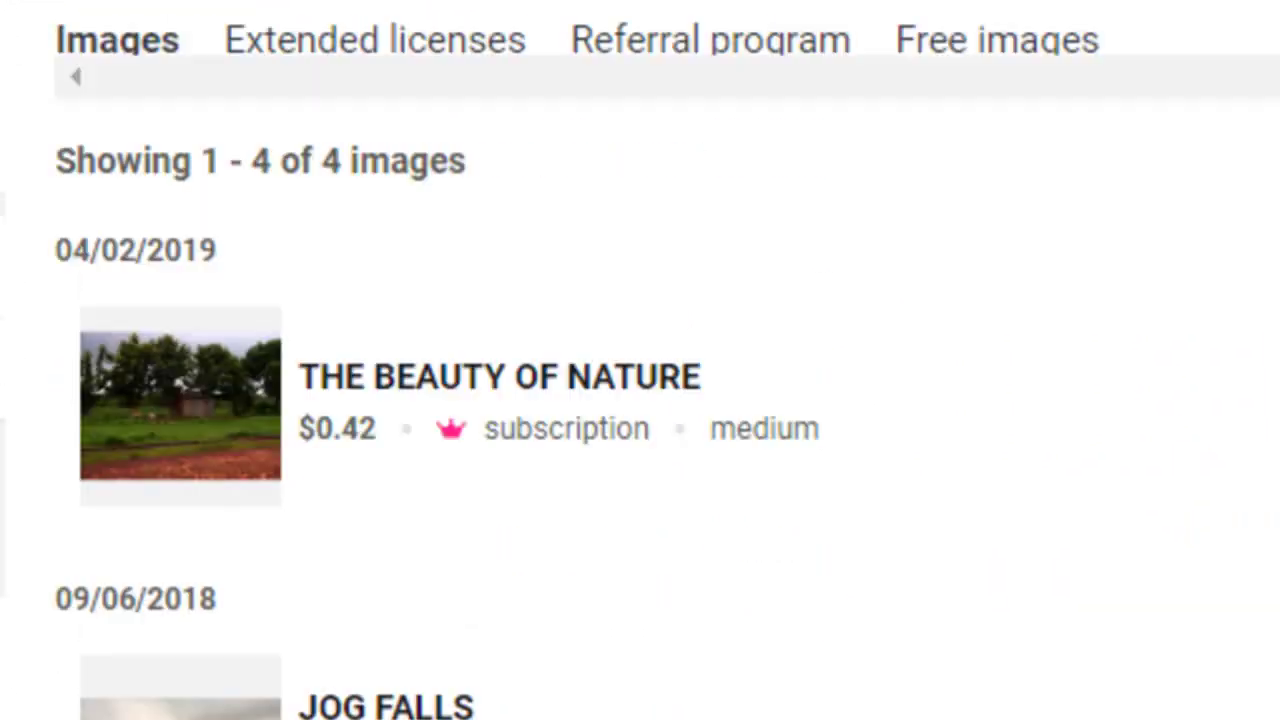
scroll(640, 400, "down", 5)
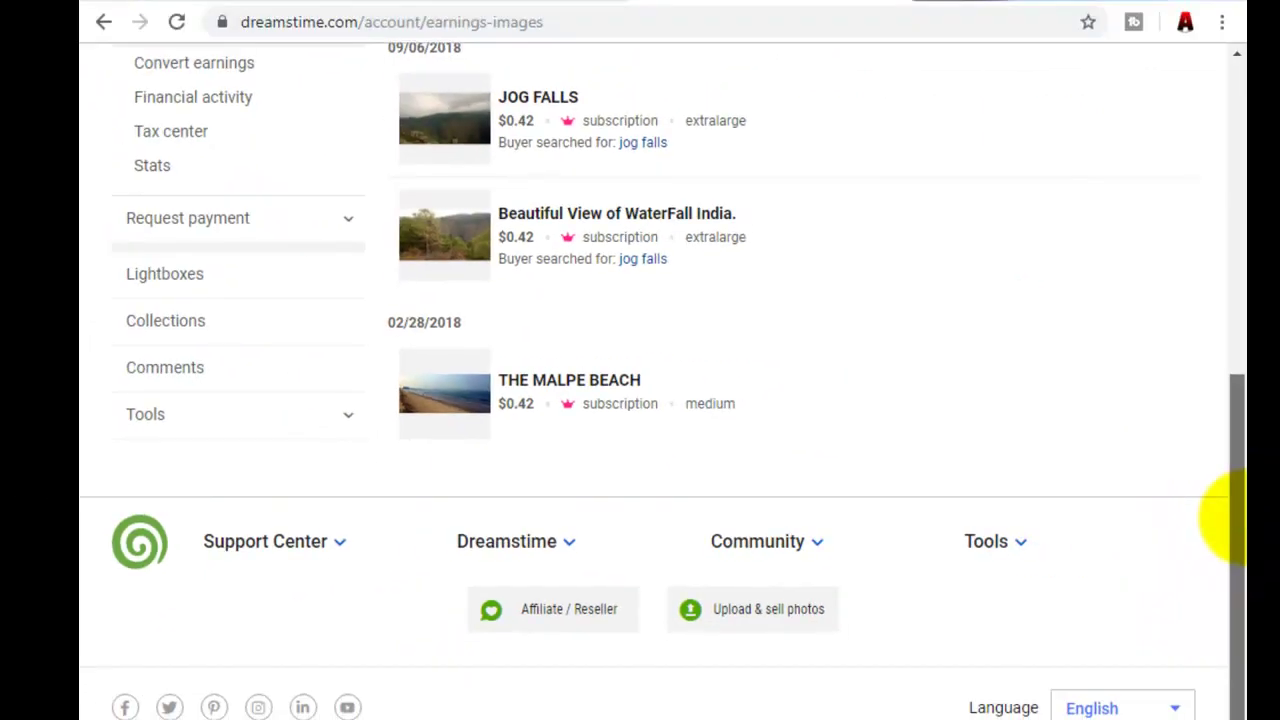
scroll(1228, 432, "up", 1)
left_click_drag(1240, 405, 1237, 100)
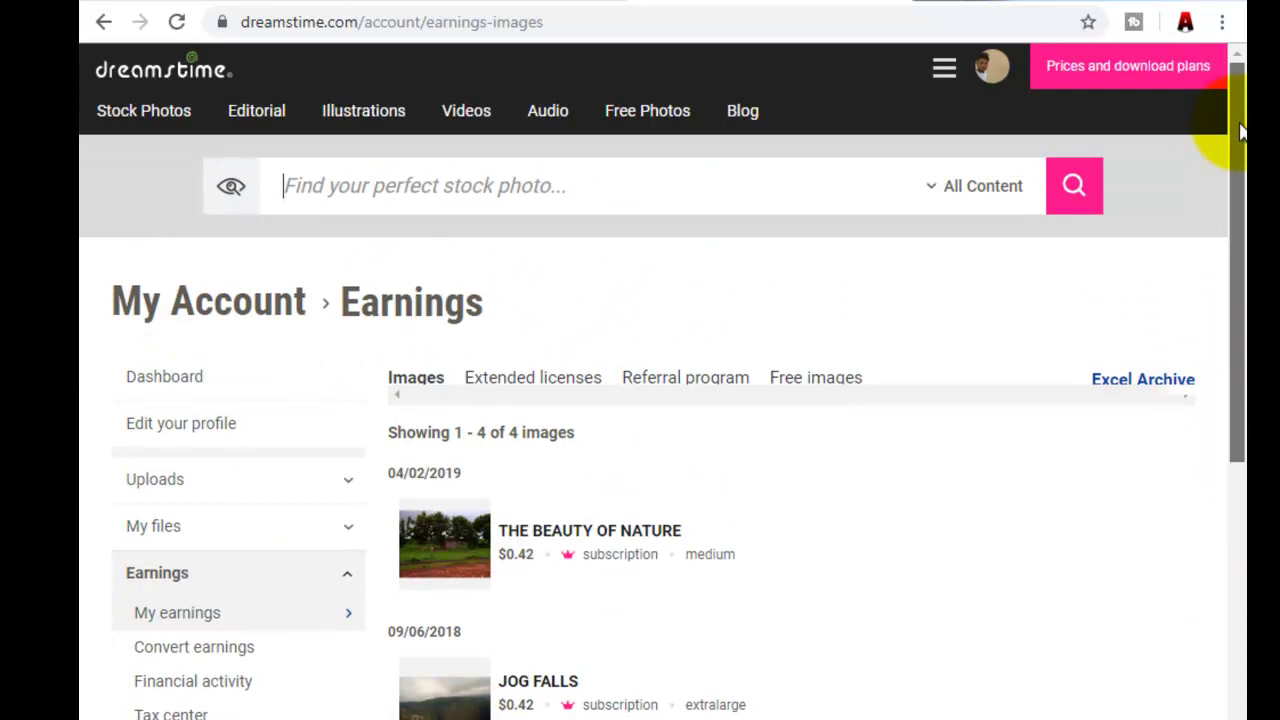
Open the content upload page from the account's uploads section and bring the dreamstime photo folder window in front of it
left_click(177, 474)
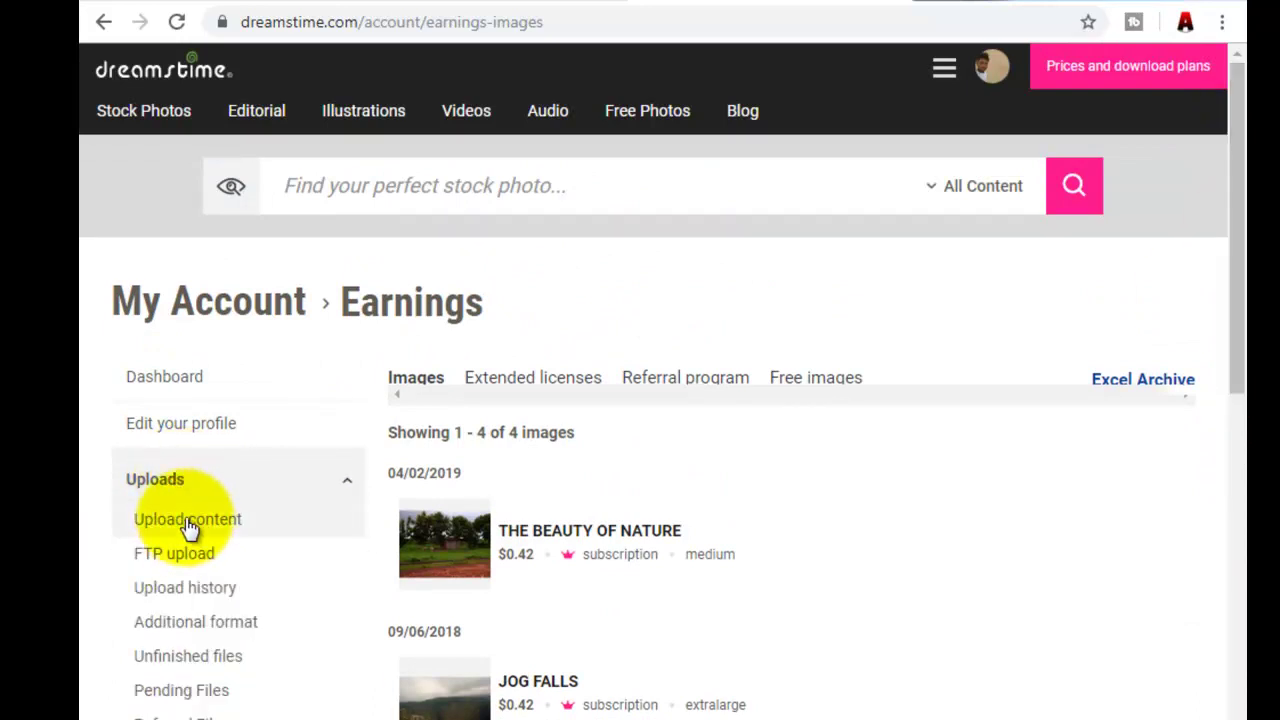
left_click(189, 526)
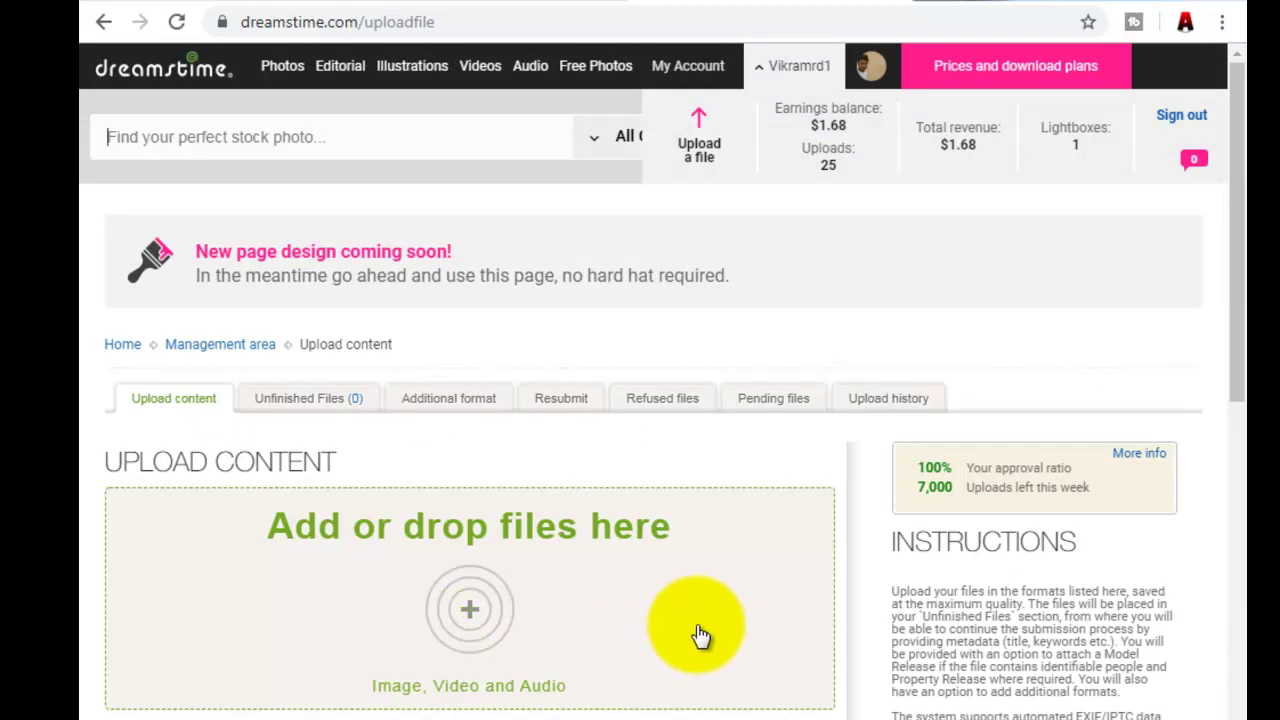
left_click(470, 609)
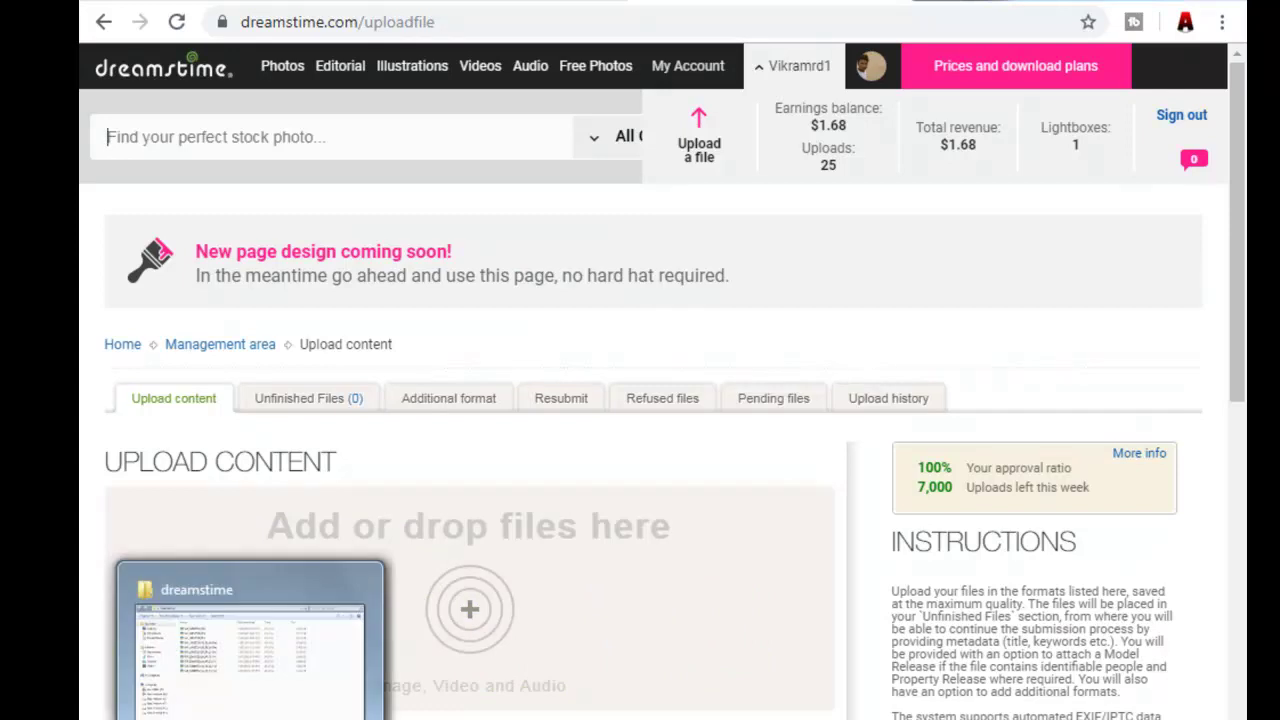
left_click(250, 715)
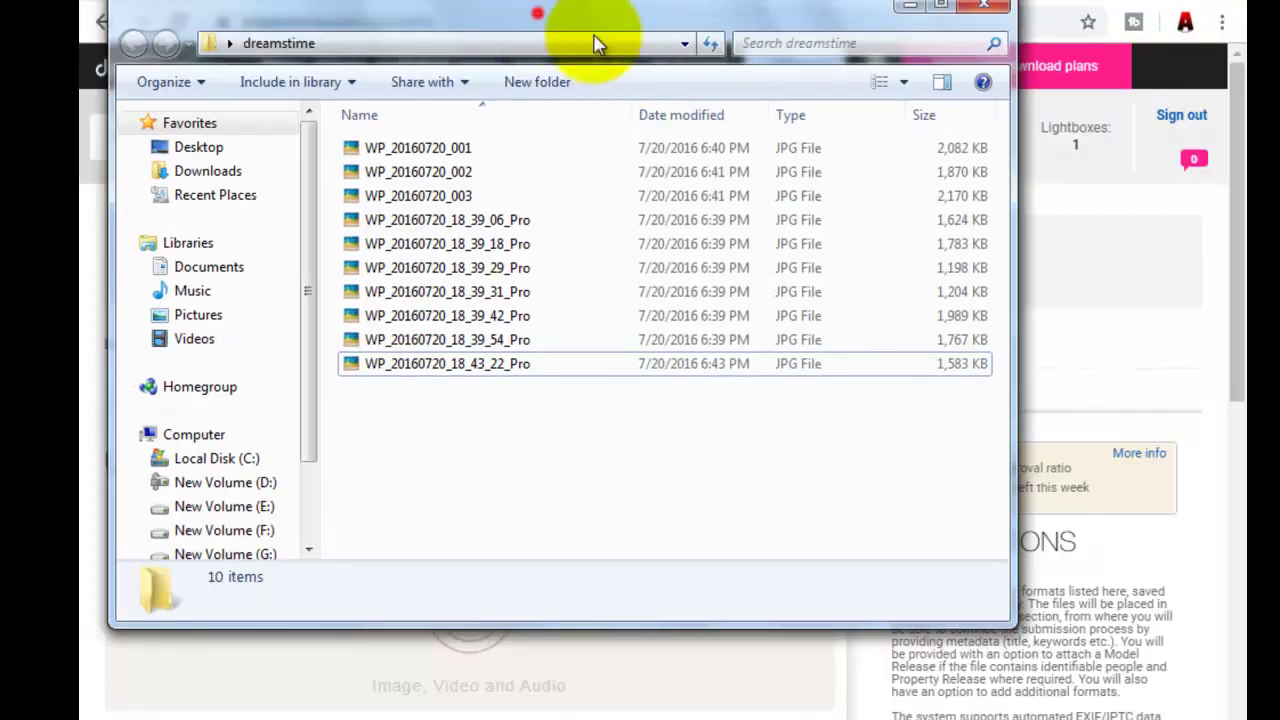
left_click_drag(500, 0, 911, 193)
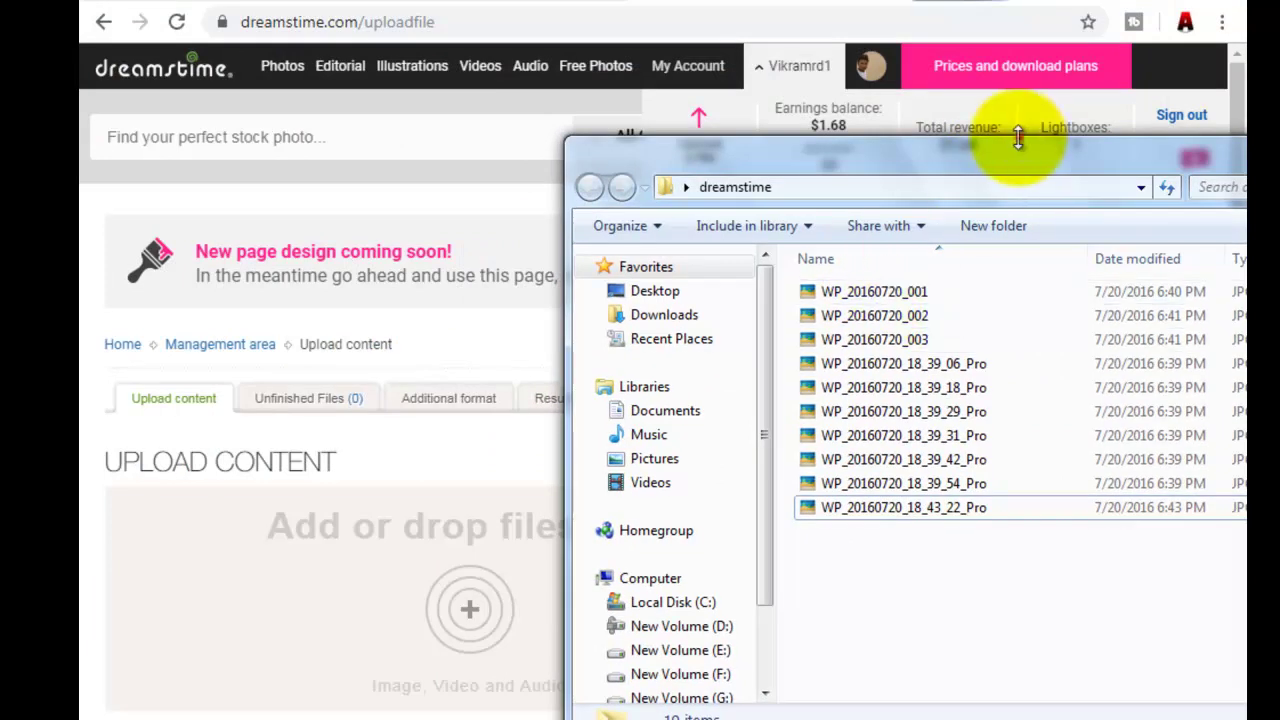
left_click_drag(1013, 137, 1013, 141)
left_click_drag(1080, 166, 749, 149)
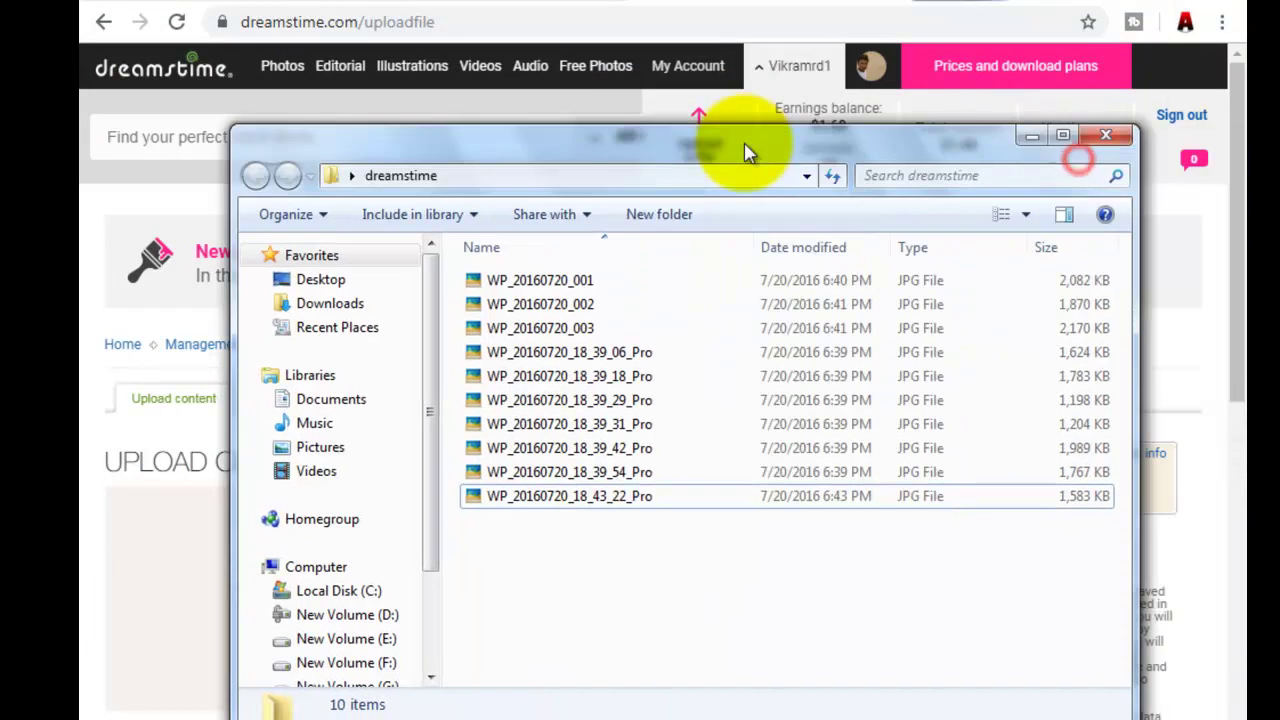
Display the photos in the dreamstime folder as large thumbnails
left_click(1010, 215)
left_click(1003, 216)
left_click(1003, 218)
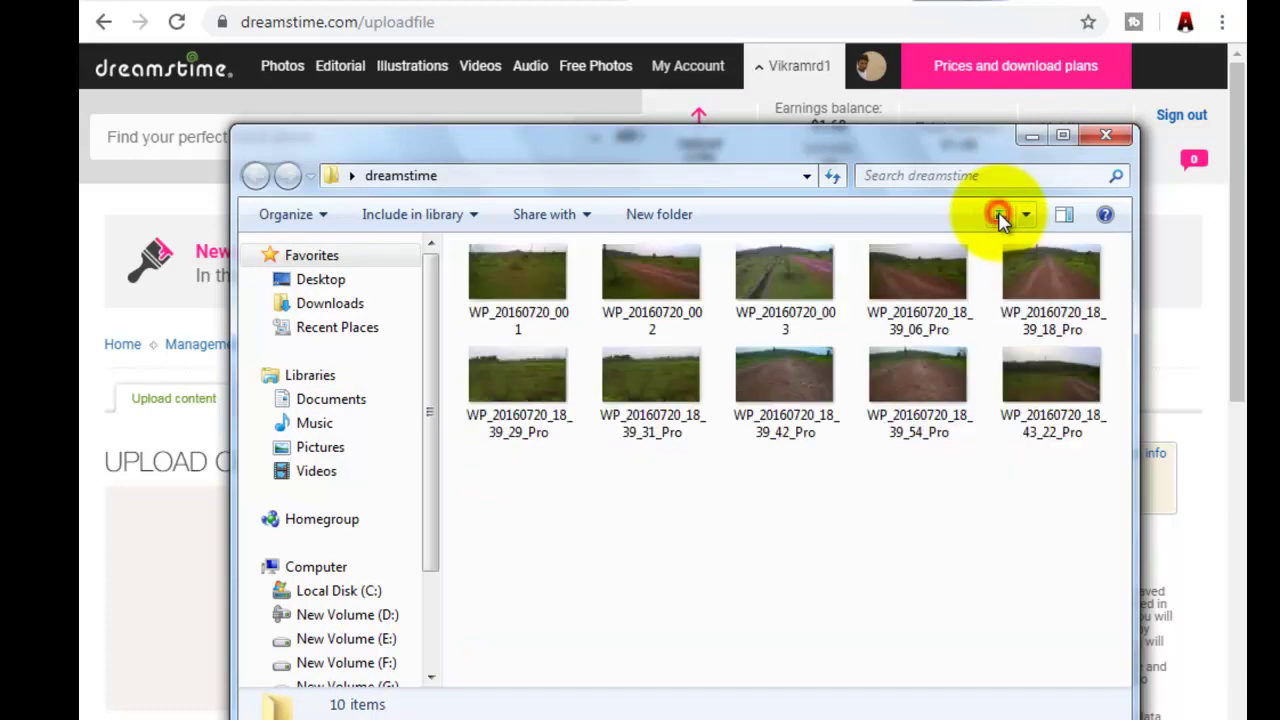
left_click(1025, 214)
left_click_drag(1028, 214, 1030, 177)
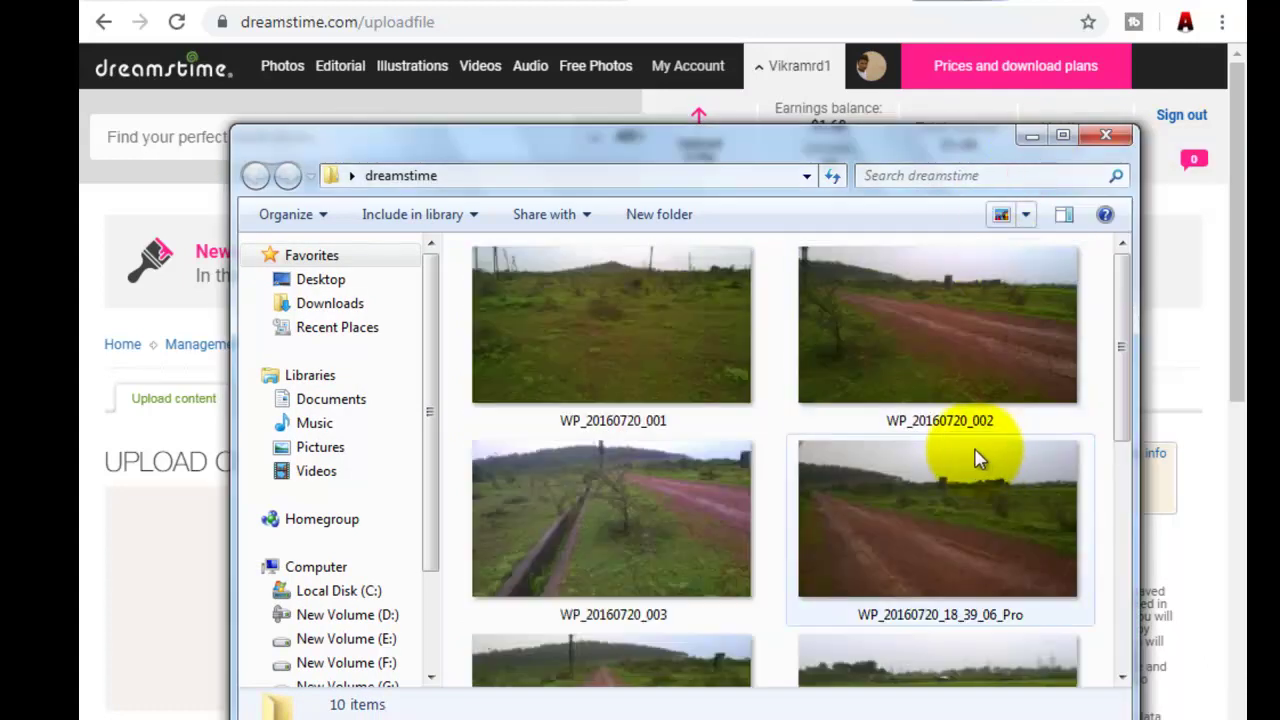
Upload the photo WP_20160720_002 from the folder by dropping it into the page's add files area
left_click_drag(737, 140, 890, 137)
left_click_drag(1072, 342, 337, 629)
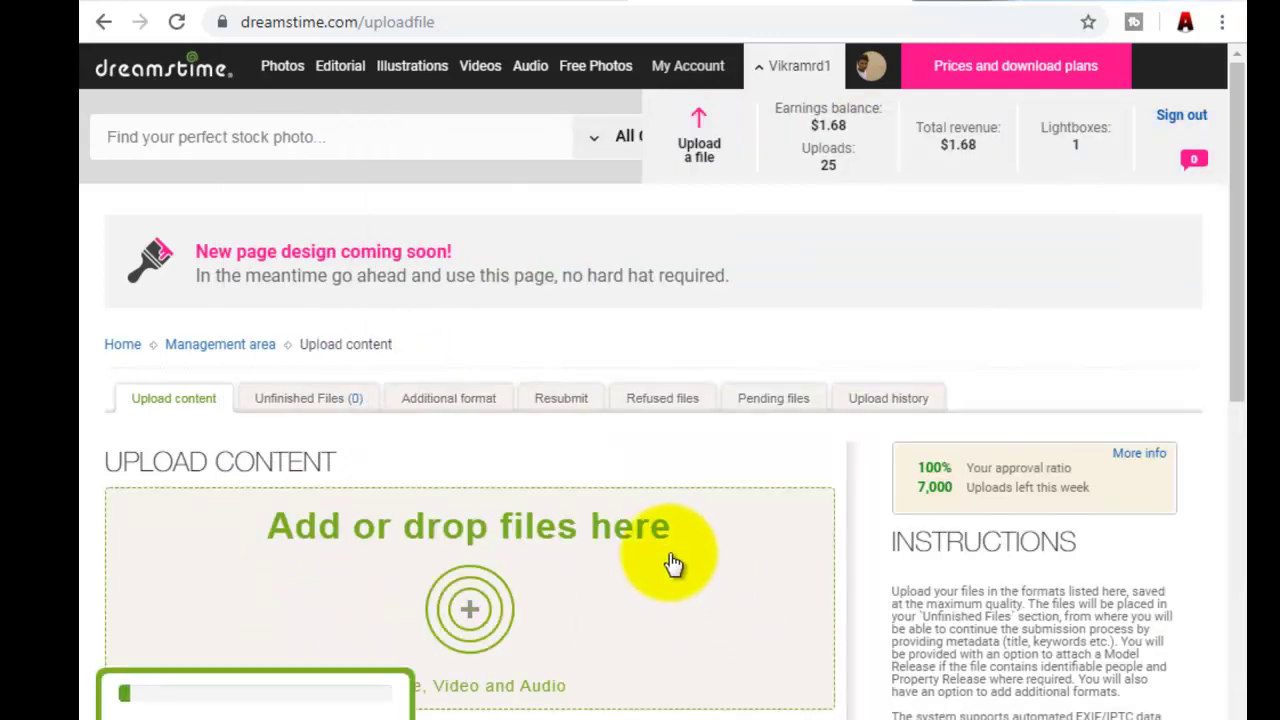
scroll(766, 529, "down", 5)
scroll(770, 528, "up", 3)
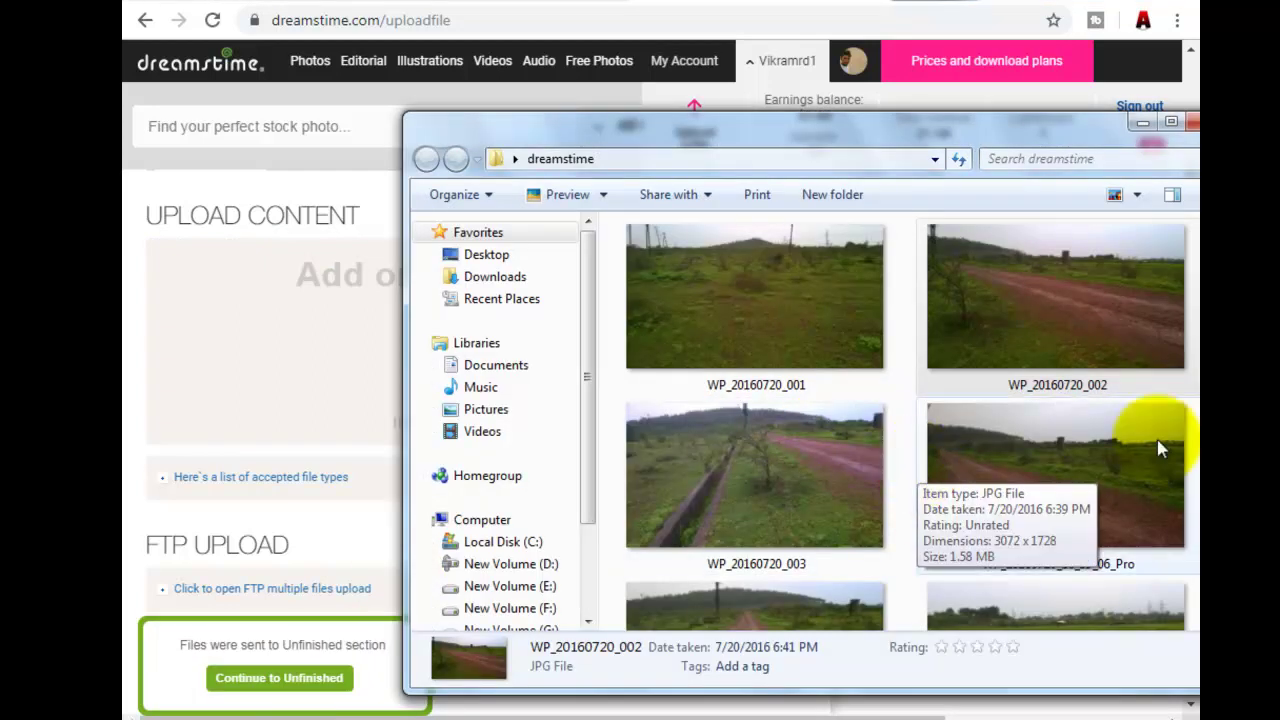
Look through the other photos in the dreamstime folder and close the folder window
left_click_drag(934, 126, 910, 122)
left_click(964, 272)
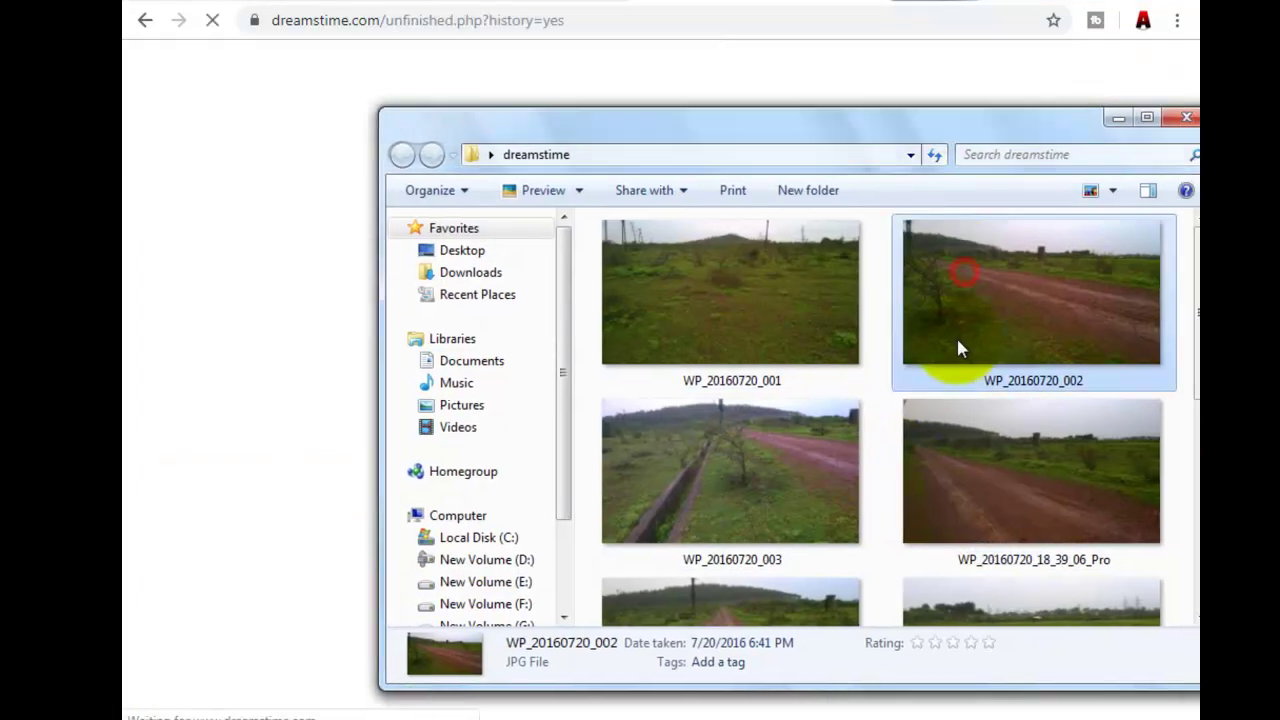
scroll(956, 345, "down", 3)
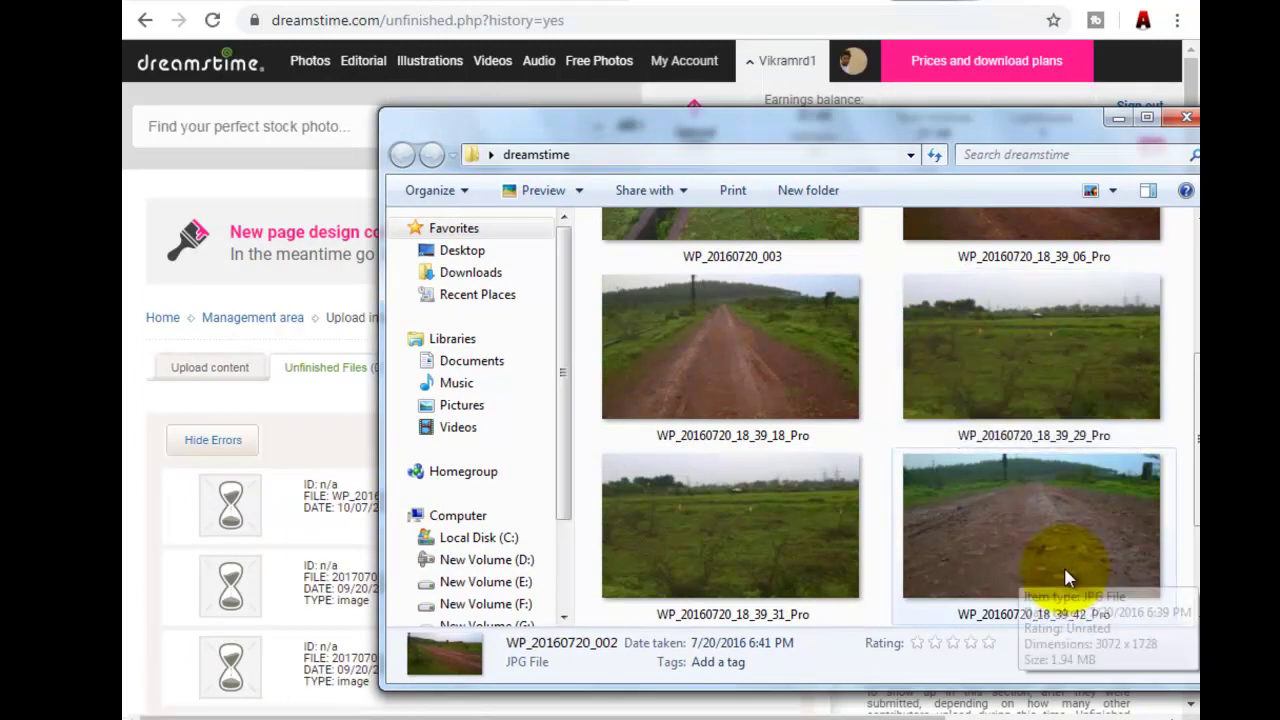
left_click(1186, 117)
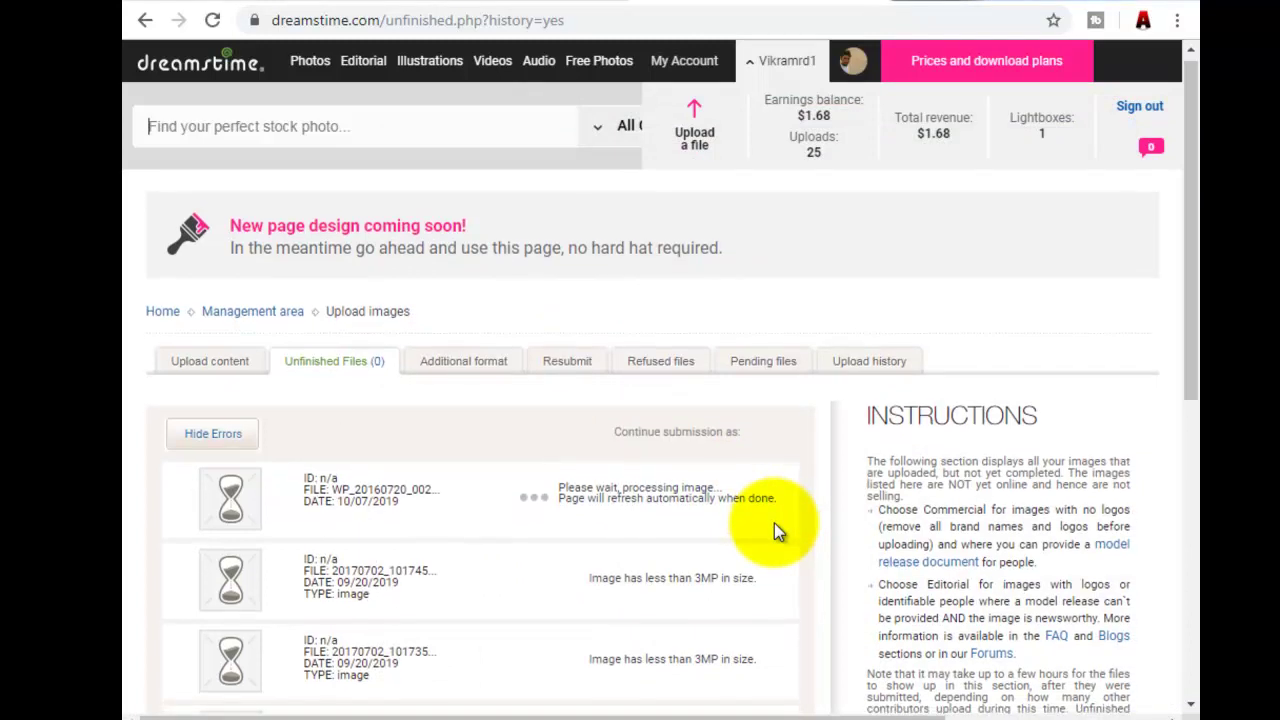
Hide the errors in the unfinished files list and continue the submission of WP_20160720_002 as Commercial
scroll(775, 531, "down", 1)
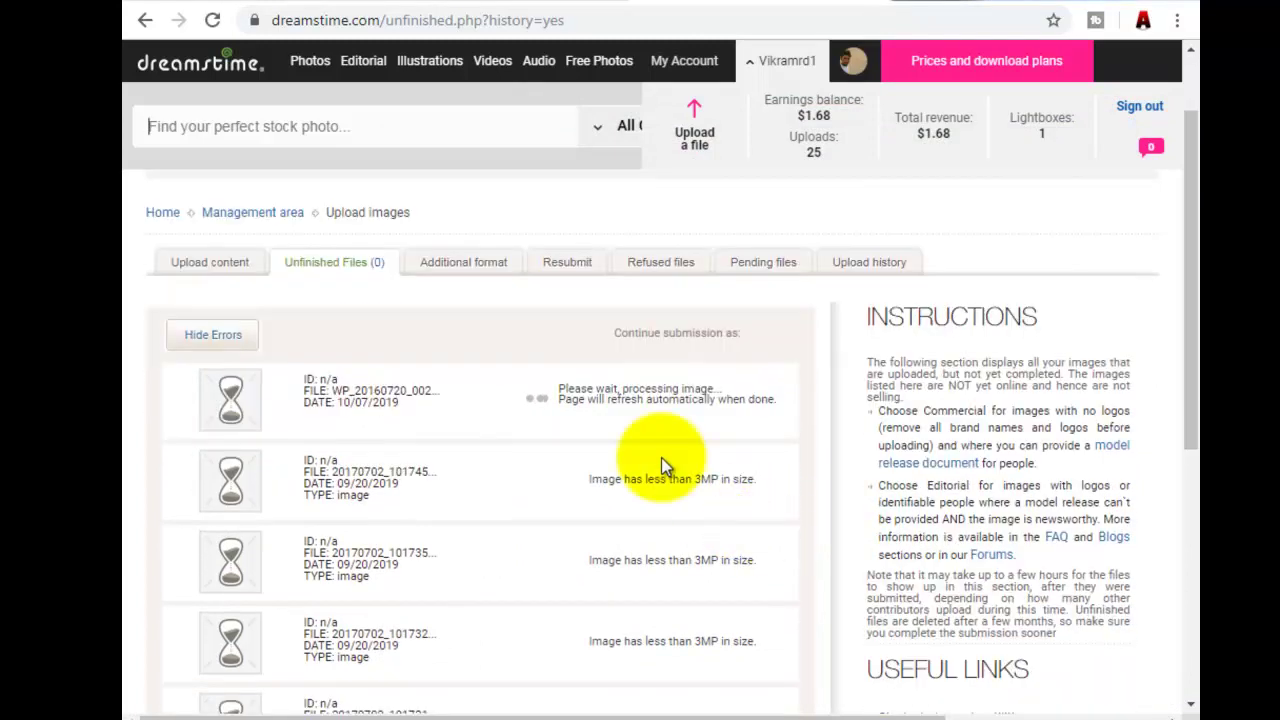
scroll(623, 415, "up", 1)
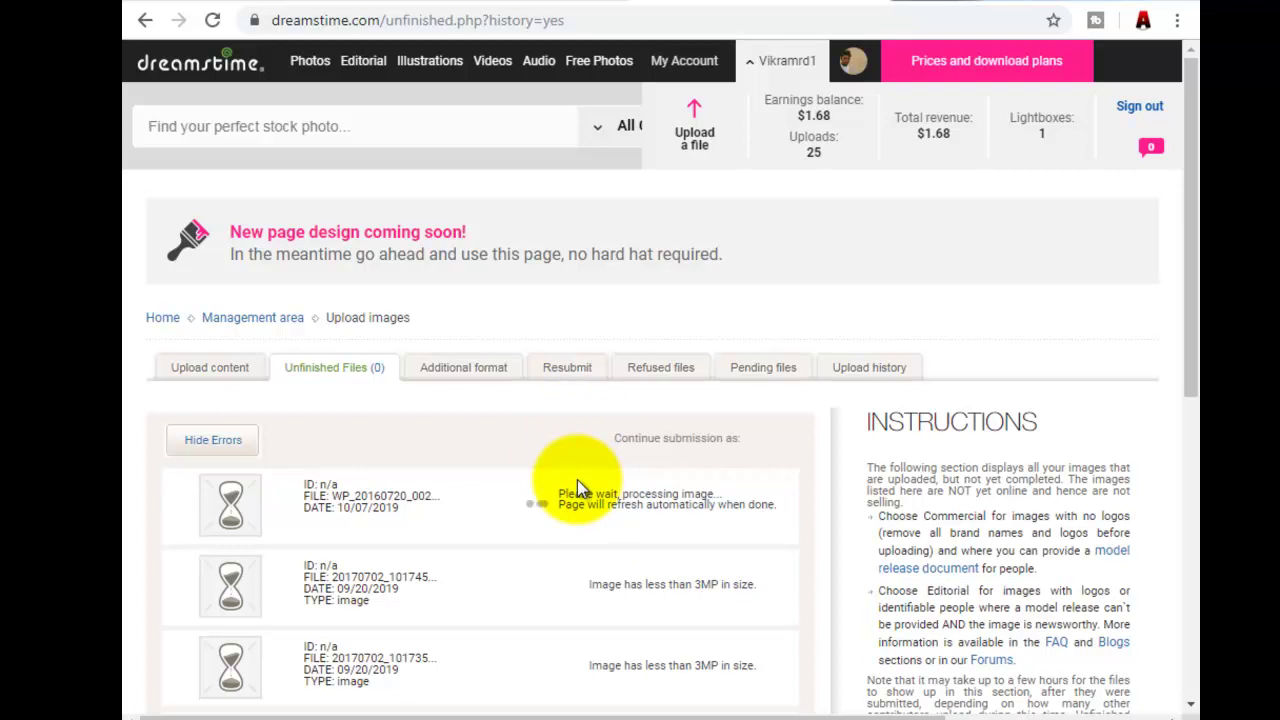
left_click(530, 592)
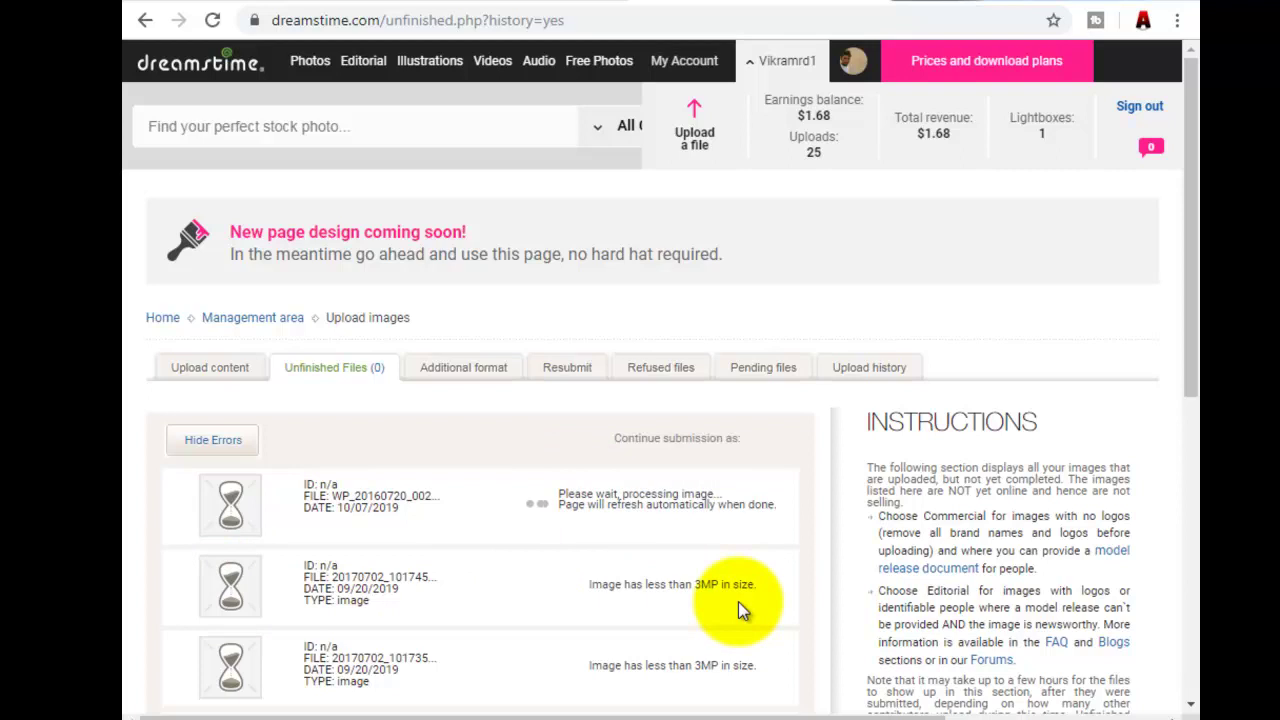
left_click(213, 441)
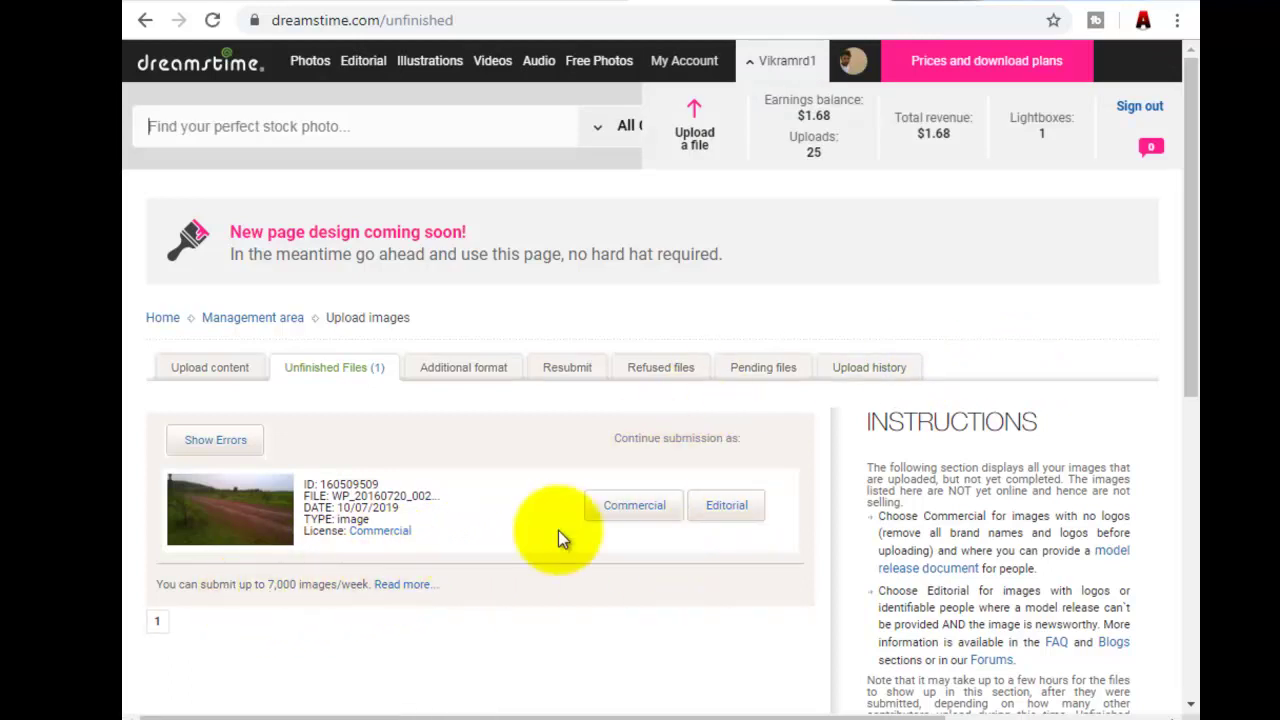
left_click(630, 511)
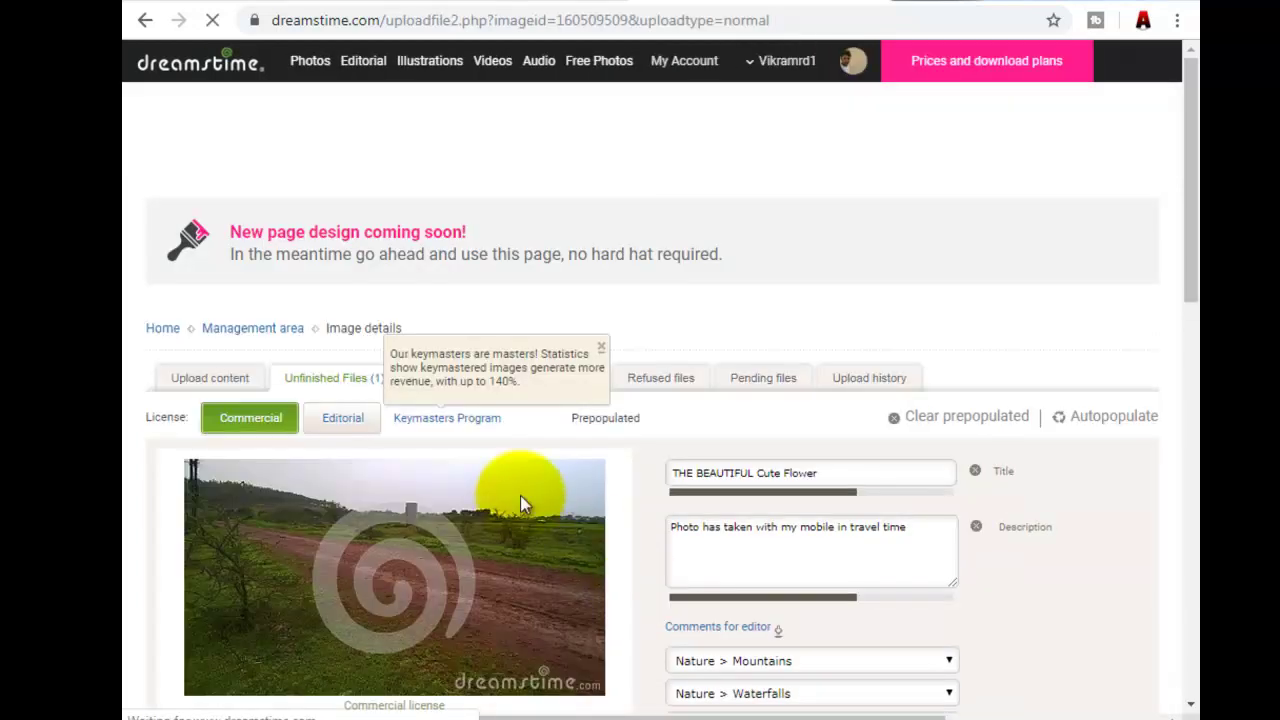
Replace the photo's prepopulated title with "Rainy season Images"
scroll(520, 497, "down", 3)
scroll(520, 499, "up", 1)
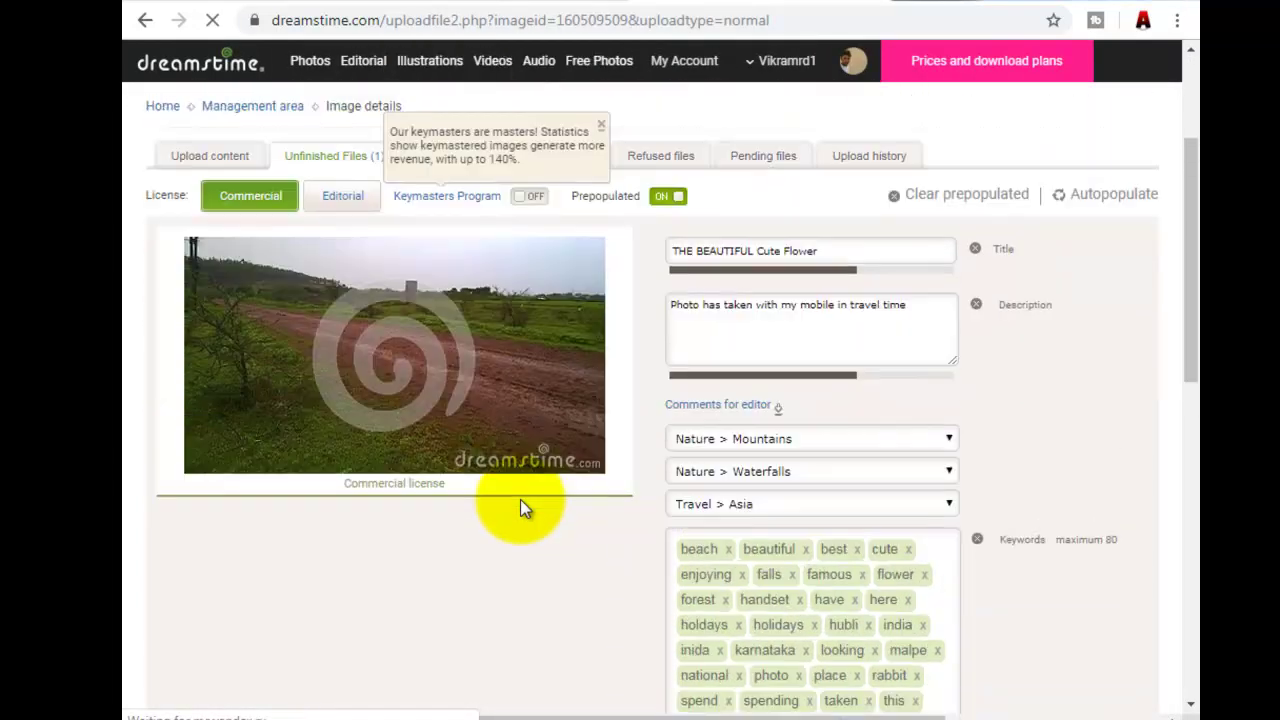
left_click_drag(855, 262, 600, 288)
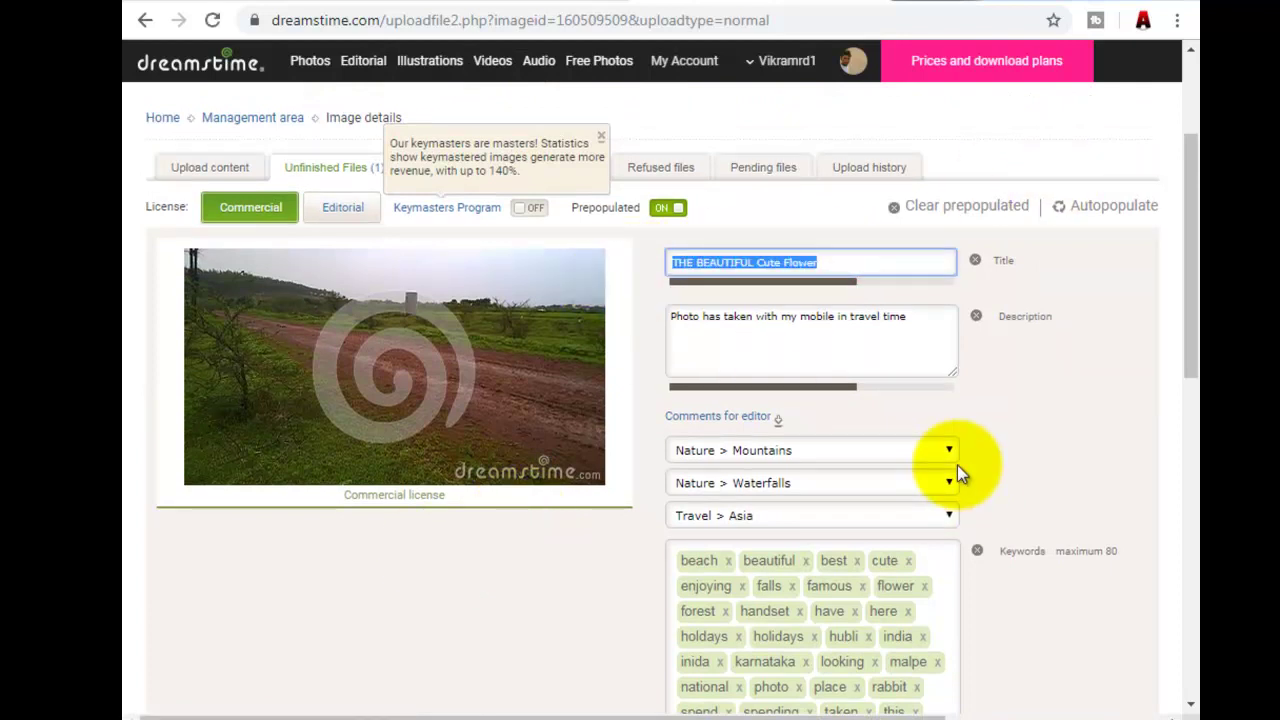
type("s")
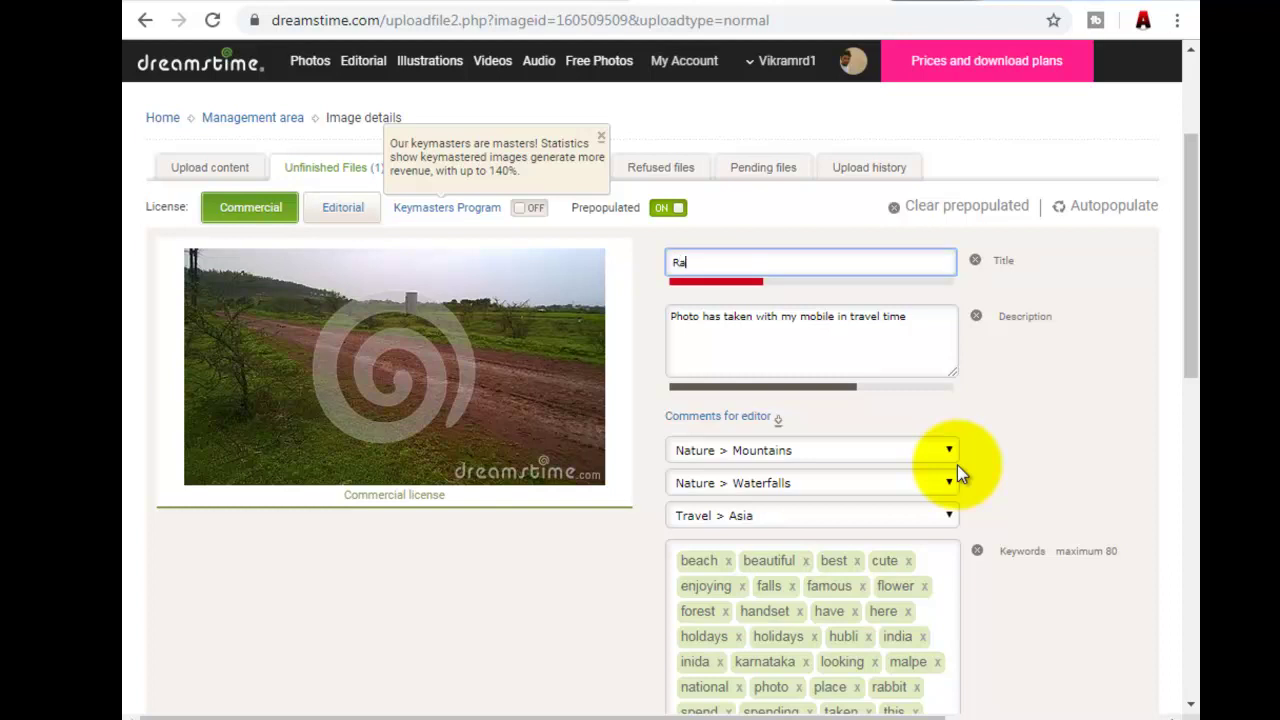
type("ainy season Images")
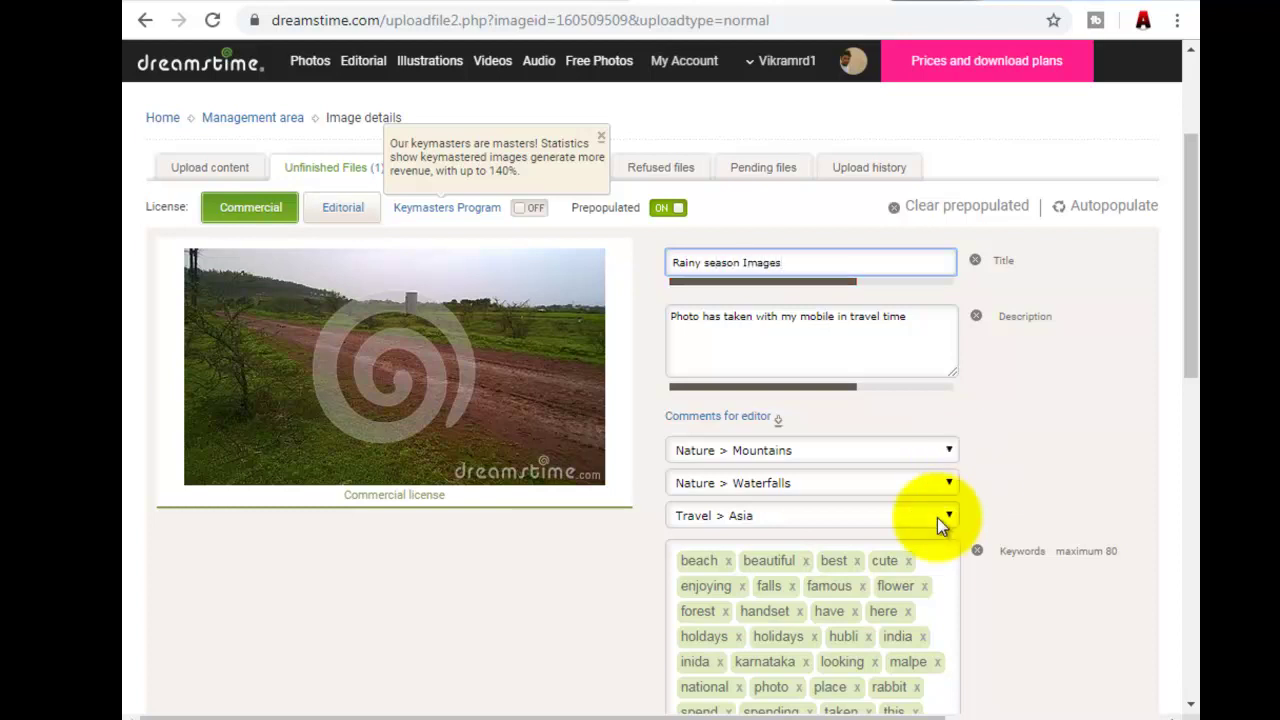
Replace the photo's description with "The image has taken on the Road of when the rain is going on"
left_click_drag(920, 319, 603, 342)
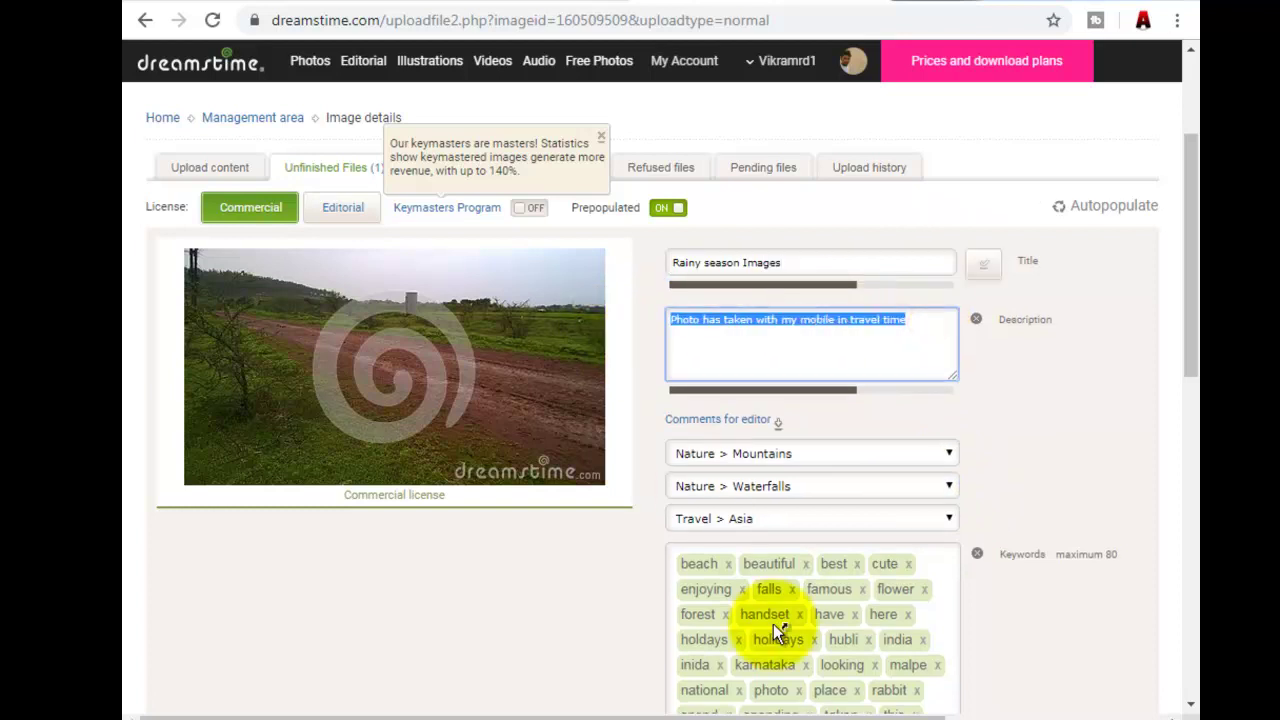
type("The")
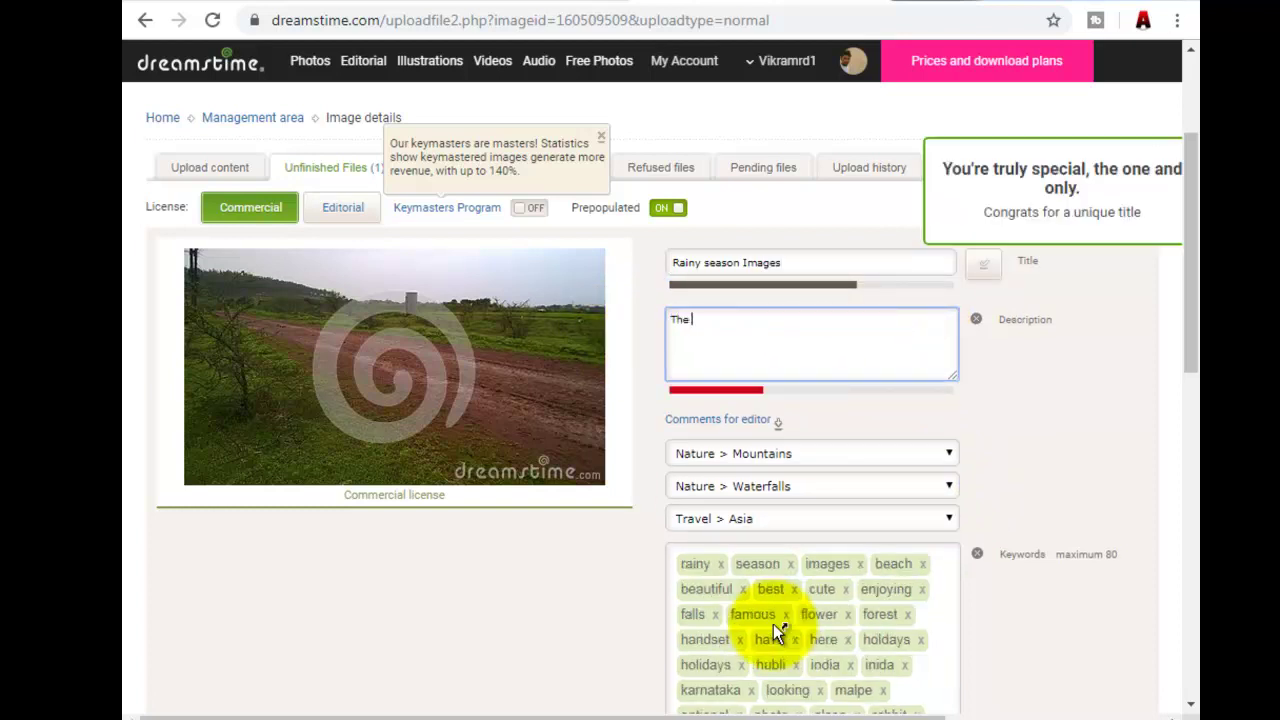
type(" image has ta")
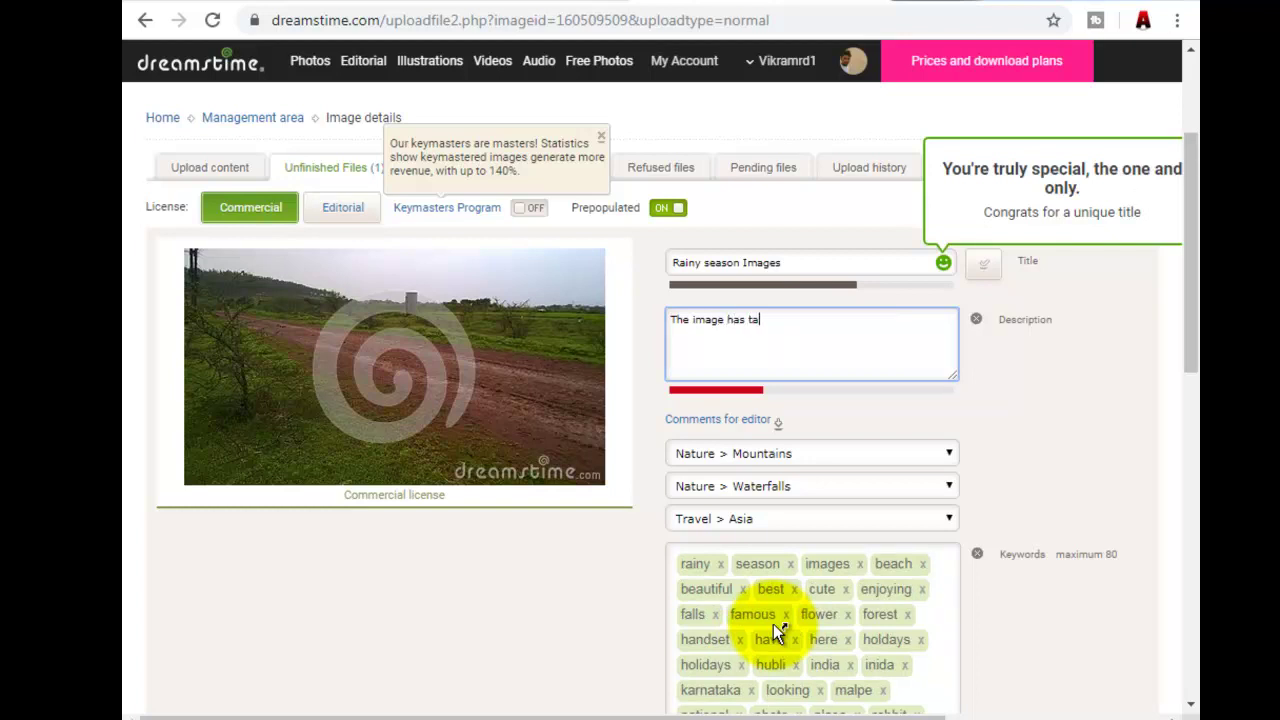
type("ken in")
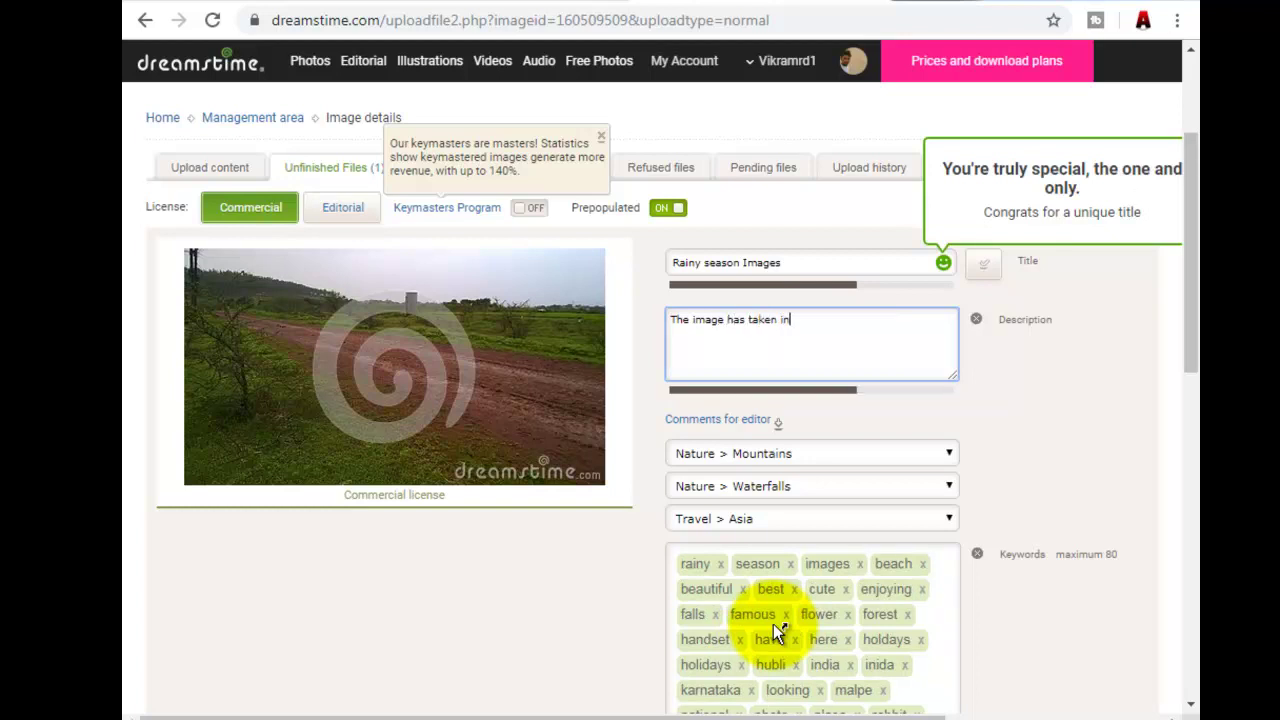
key("BackSpace")
type("on th")
type("hte")
key("BackSpace")
key("BackSpace")
type("the ra")
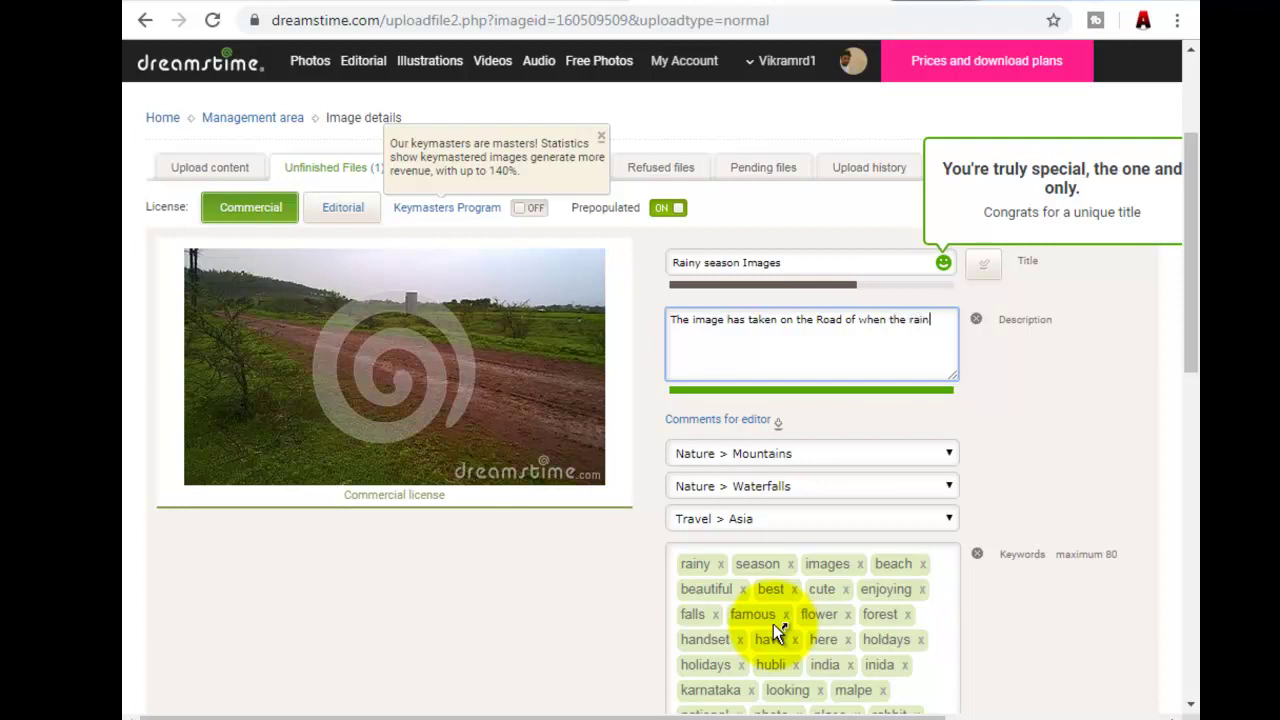
type("in is going on")
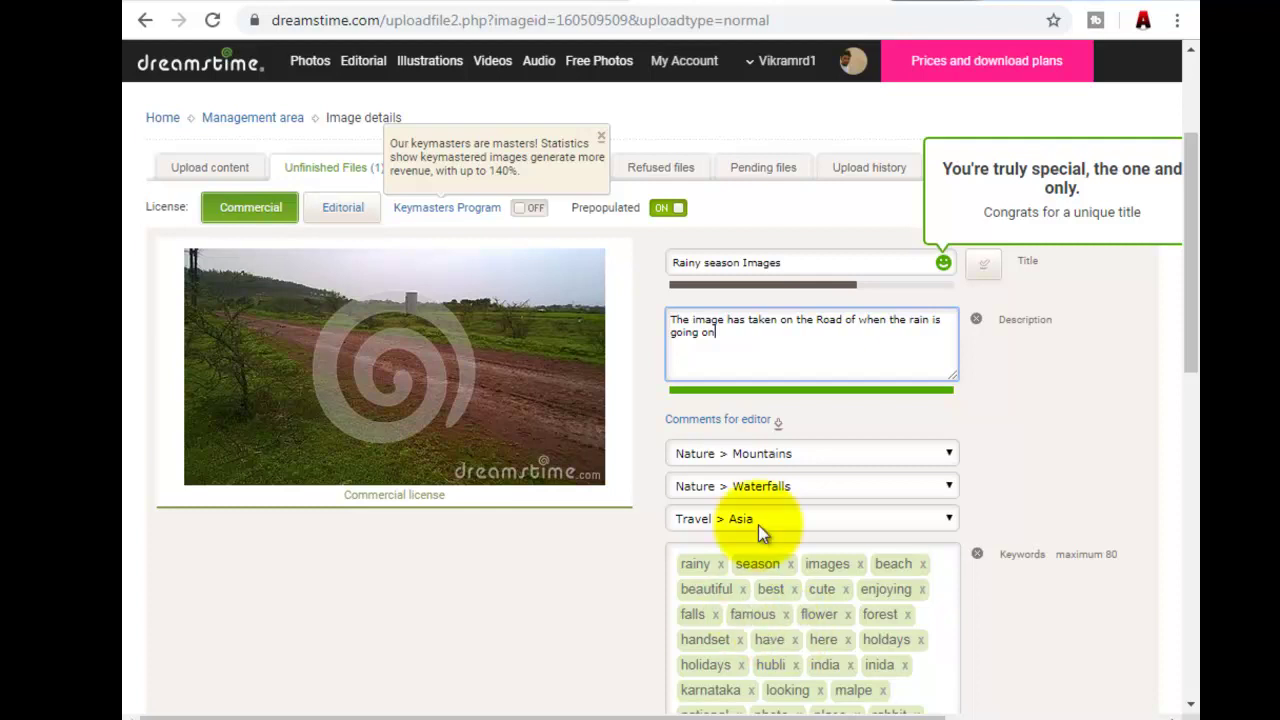
Set the photo's first category to Nature > Landscapes and its second category to Nature > Seasons specific
left_click(889, 454)
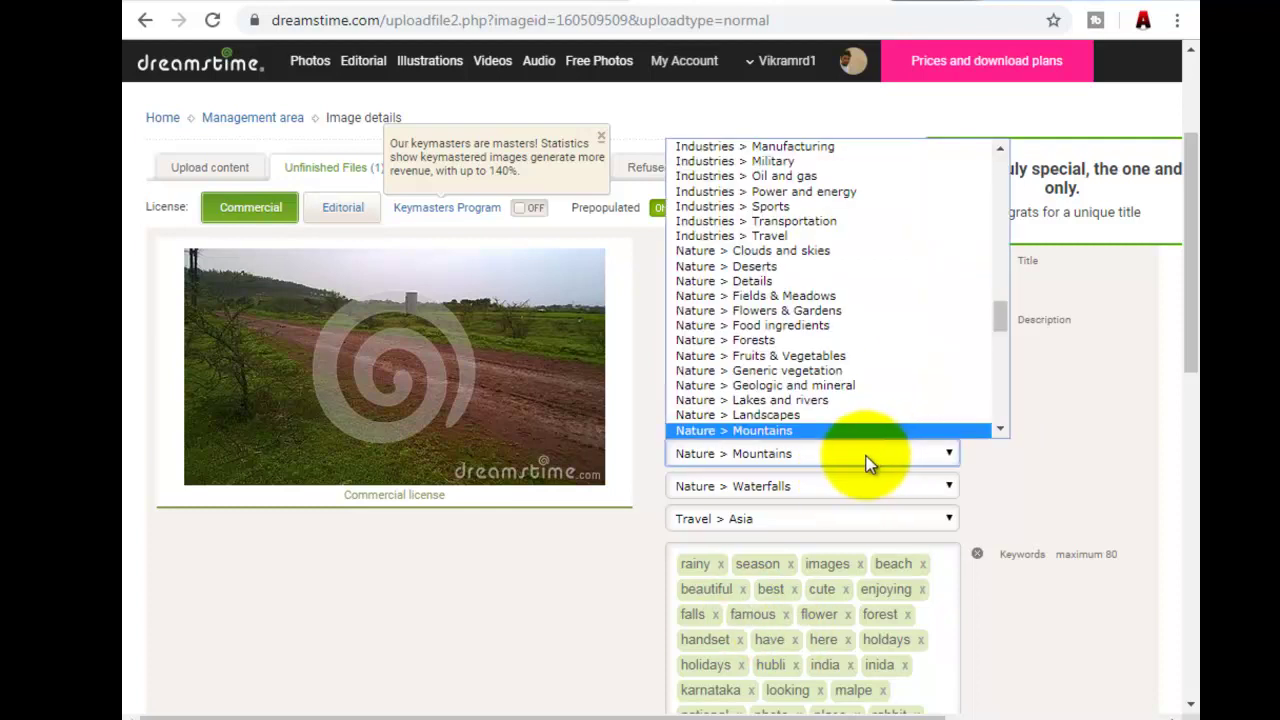
mouse_move(999, 306)
left_mouse_down()
mouse_move(1000, 155)
mouse_move(1007, 319)
left_mouse_up()
left_click(825, 397)
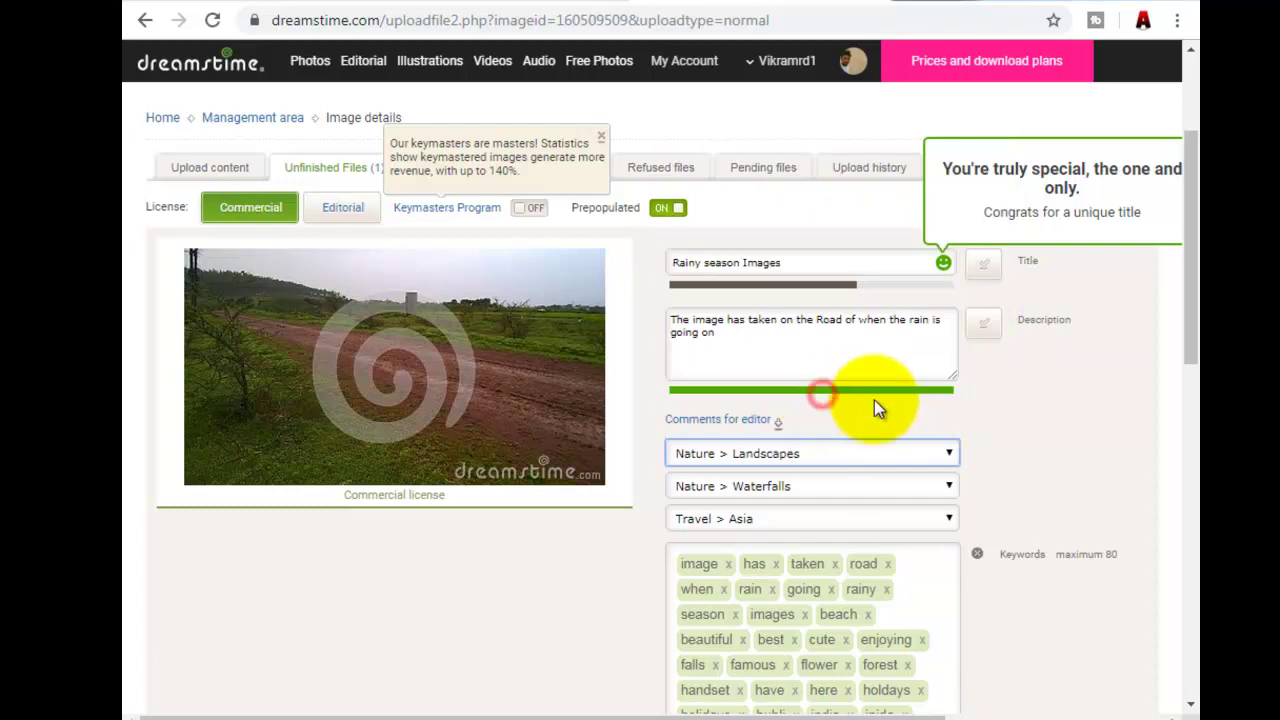
left_click(894, 488)
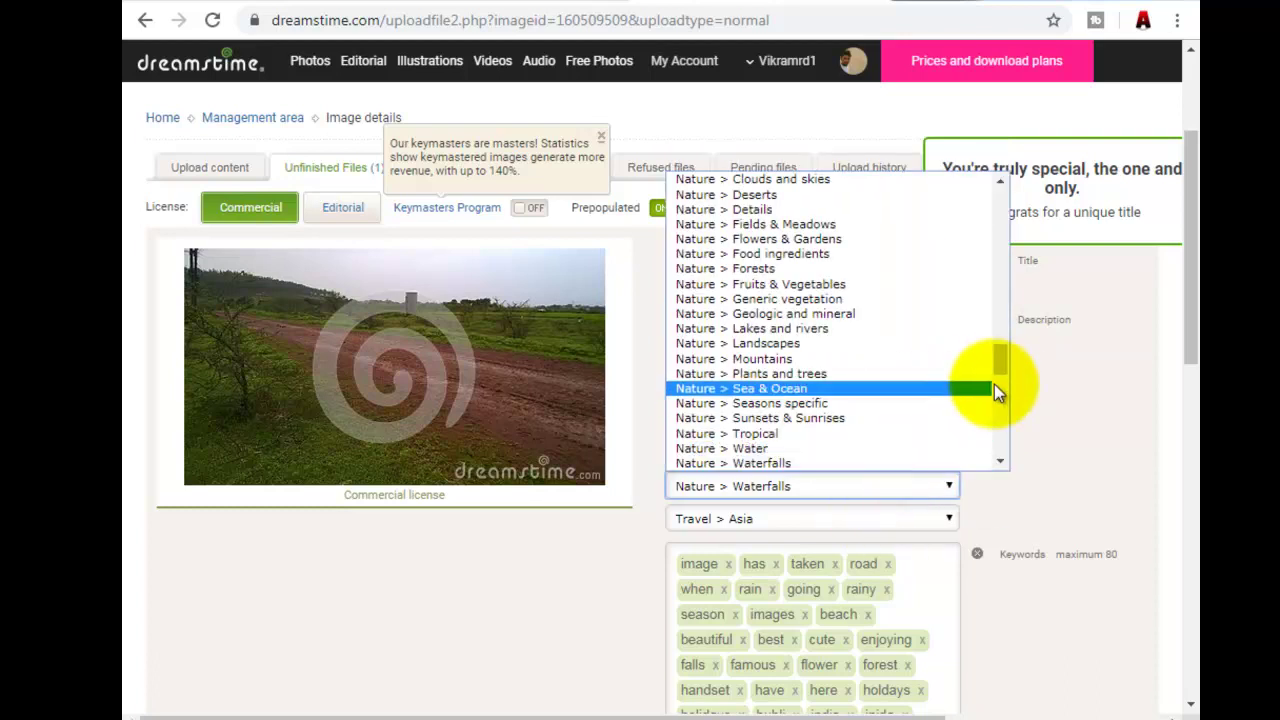
left_click_drag(1002, 362, 1002, 366)
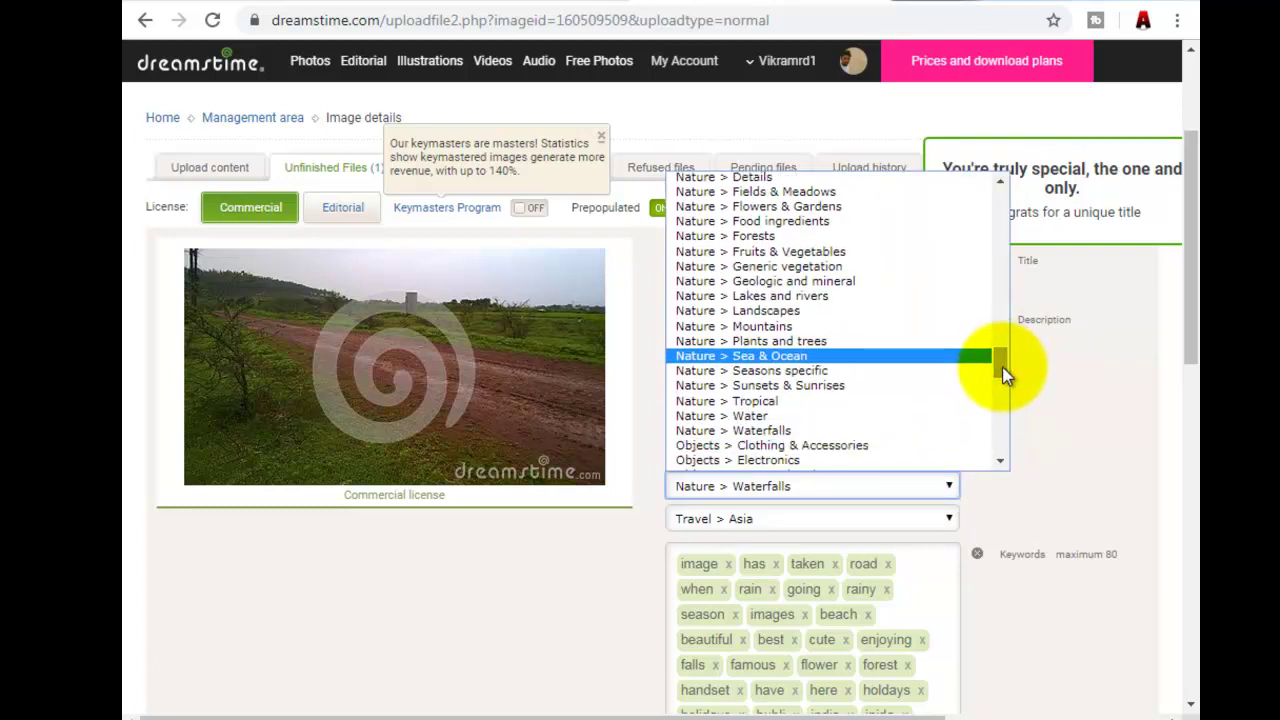
left_click(850, 372)
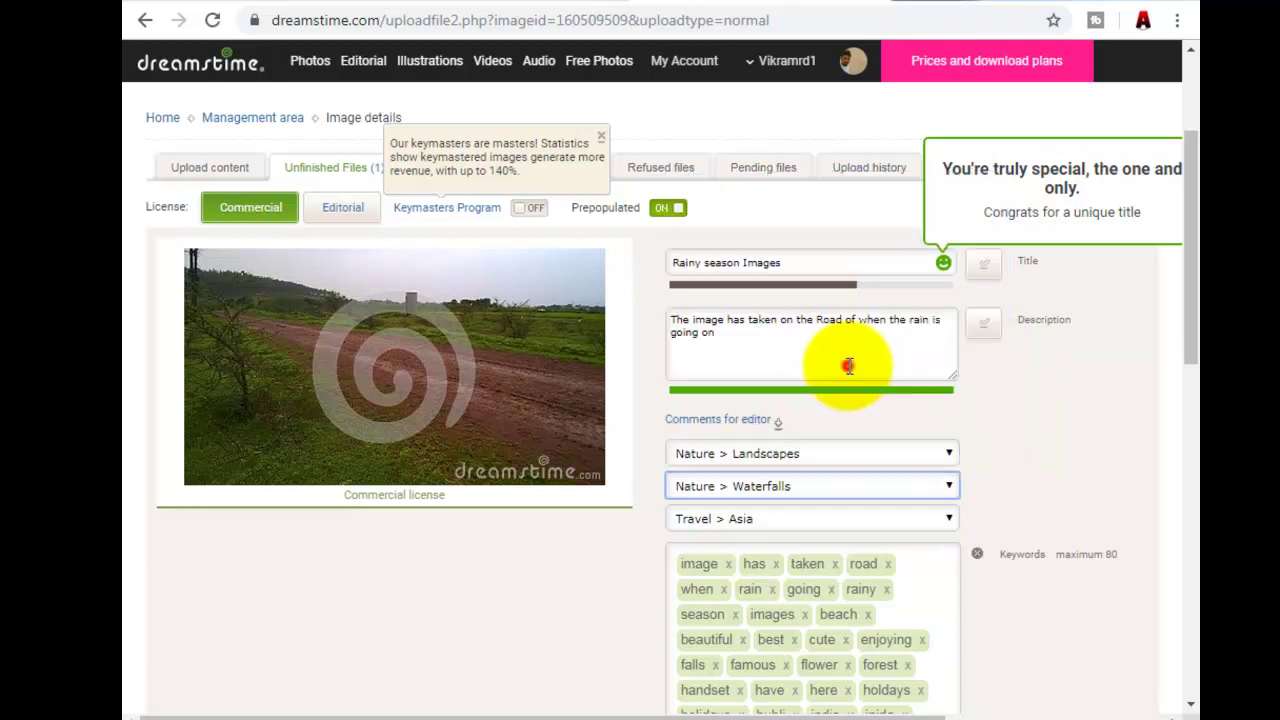
left_click(950, 520)
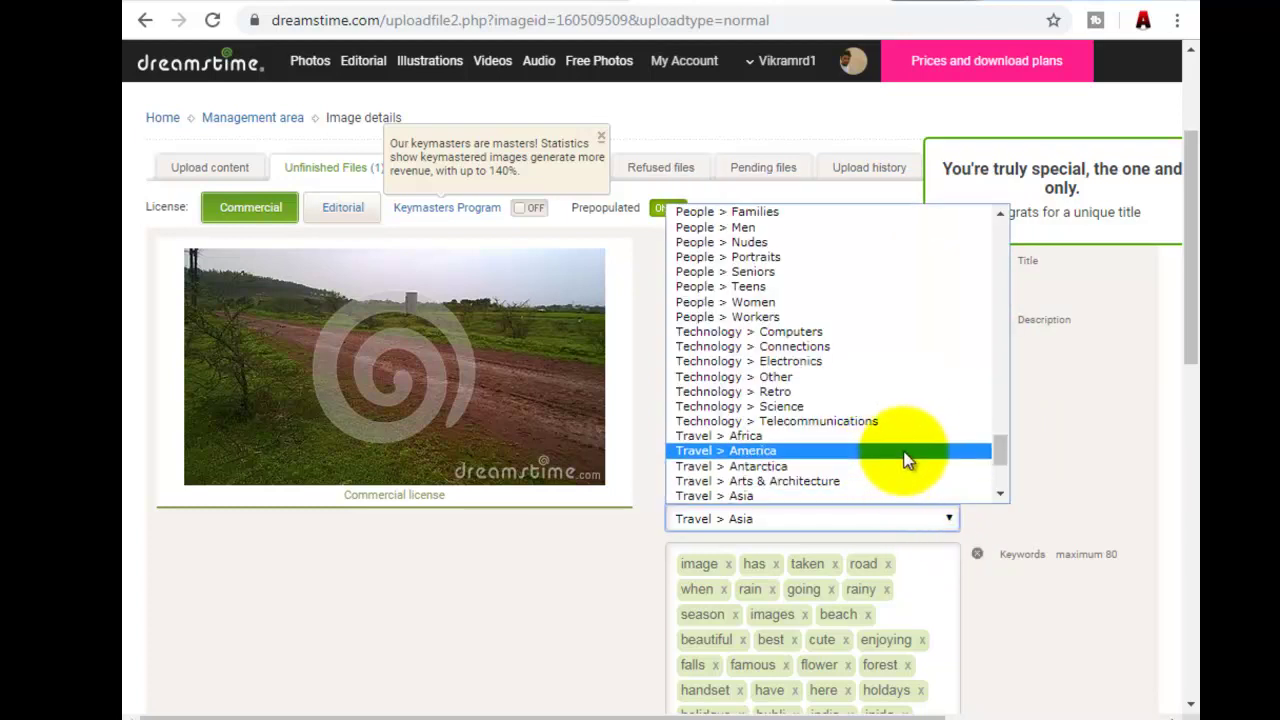
scroll(903, 458, "down", 4)
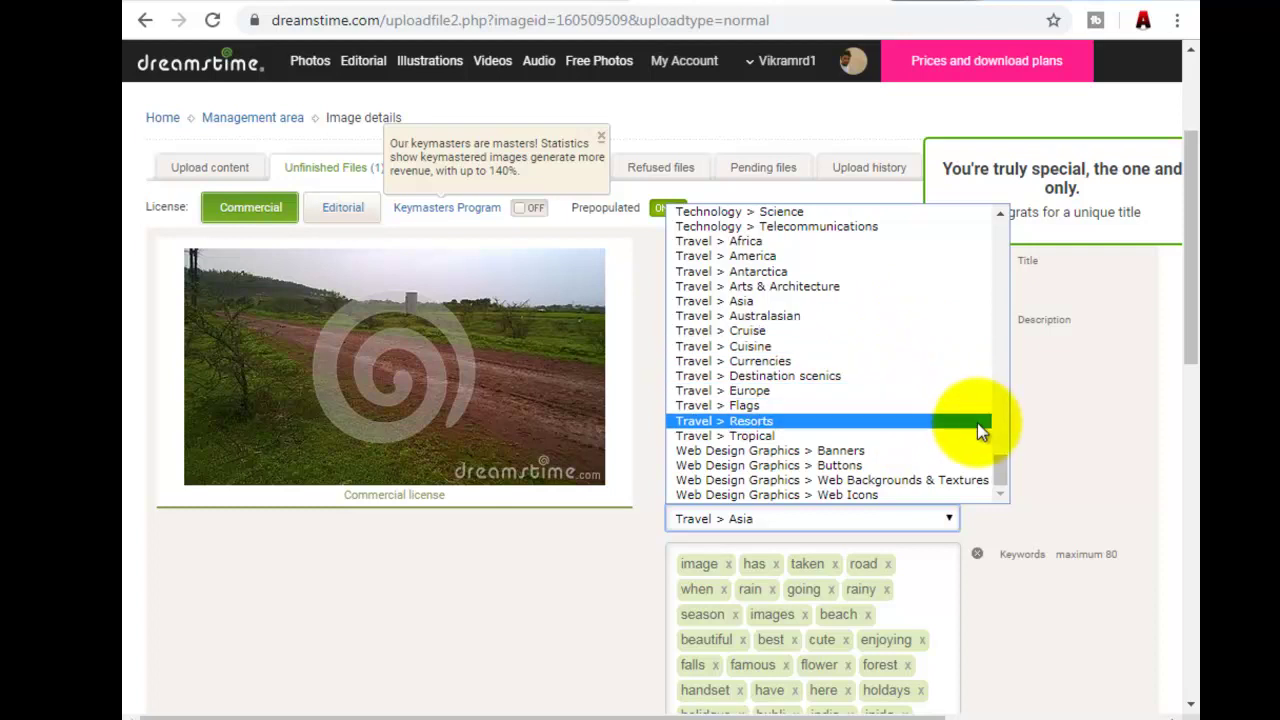
left_click_drag(1004, 464, 996, 402)
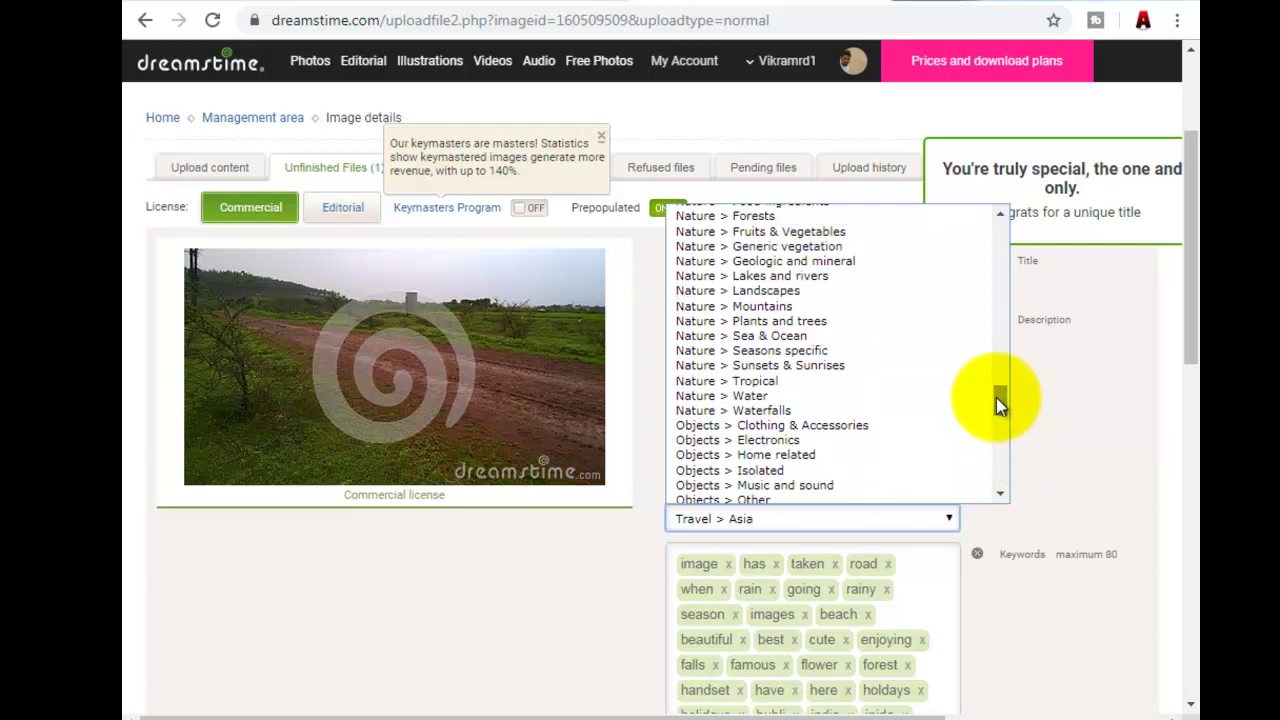
left_click_drag(996, 397, 993, 393)
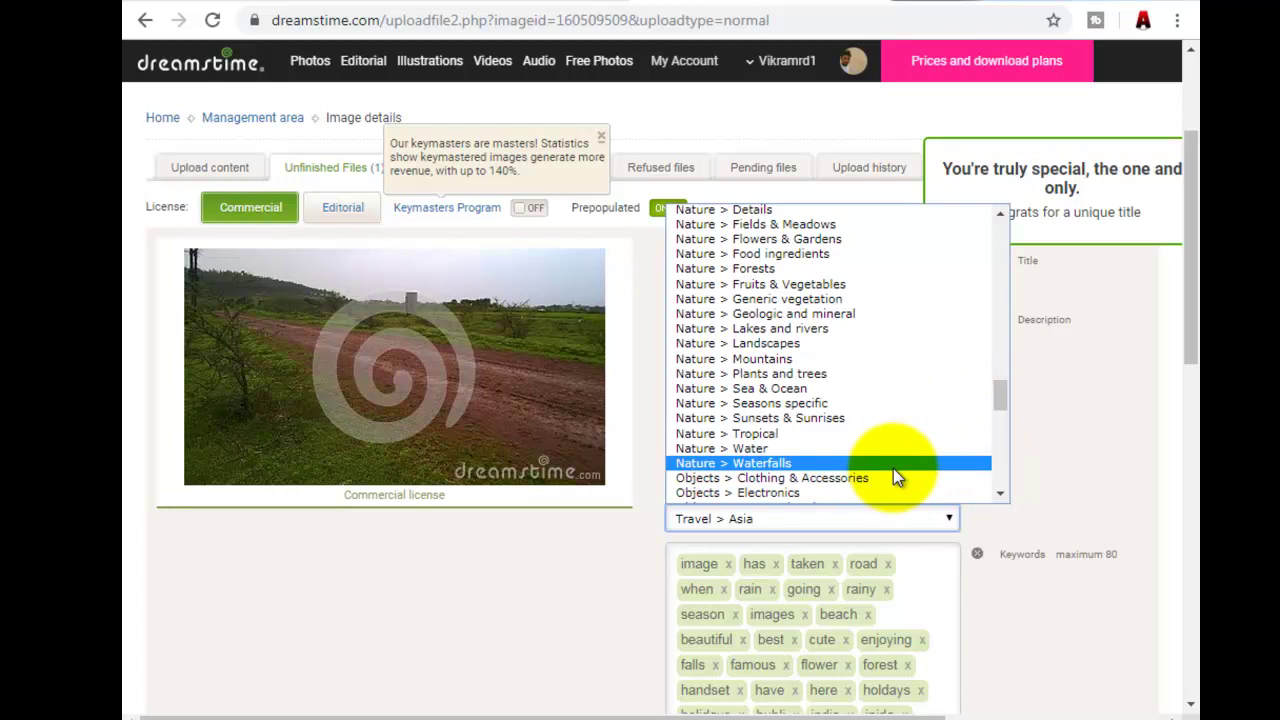
left_click(912, 137)
Change the photo's third category from the travel group to Nature > Sunsets & Sunrises
left_click(869, 519)
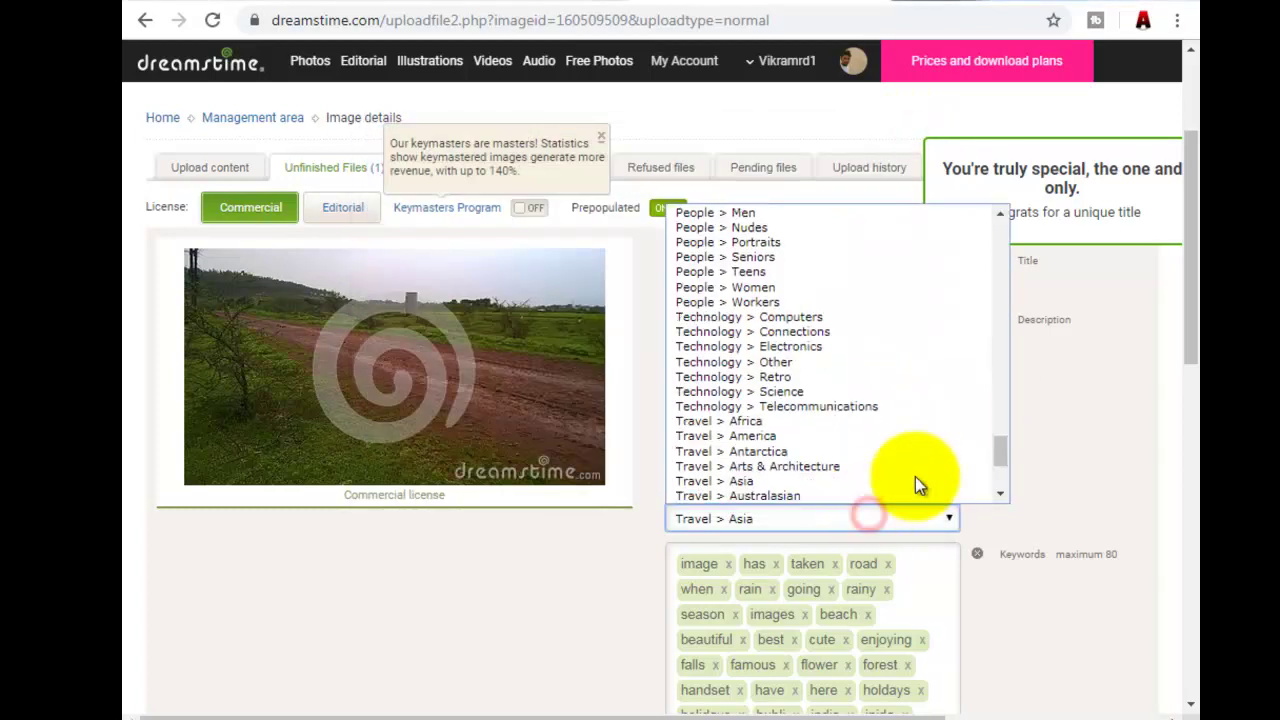
left_click_drag(1000, 450, 1000, 397)
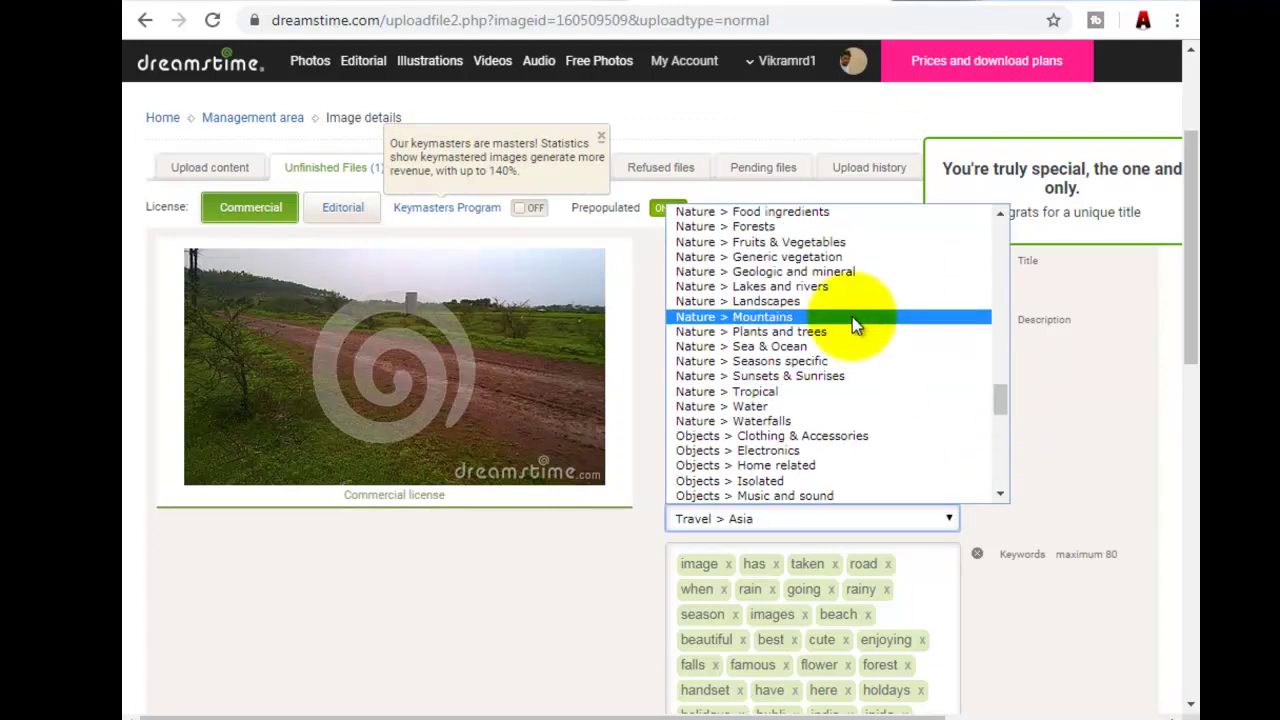
left_click(857, 375)
Remove the keyword "hubli" from the photo's keyword list
scroll(985, 560, "down", 2)
scroll(990, 579, "down", 2)
scroll(1037, 623, "up", 2)
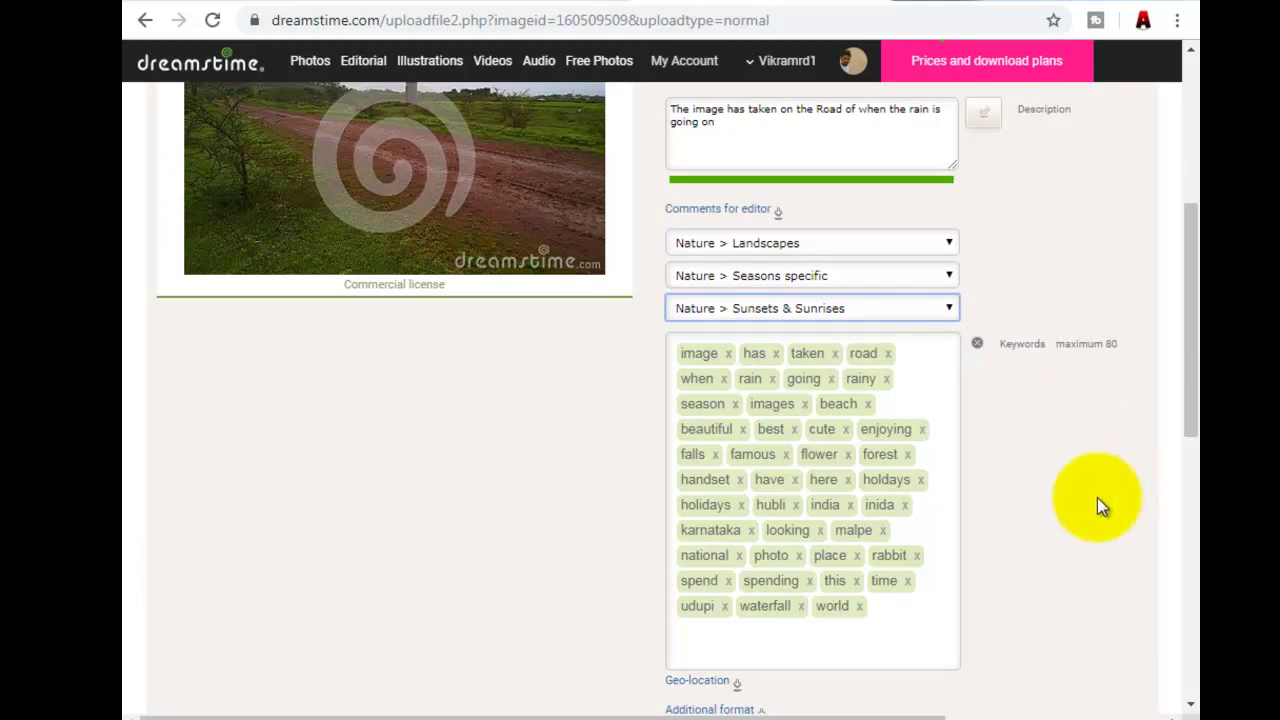
left_click(795, 504)
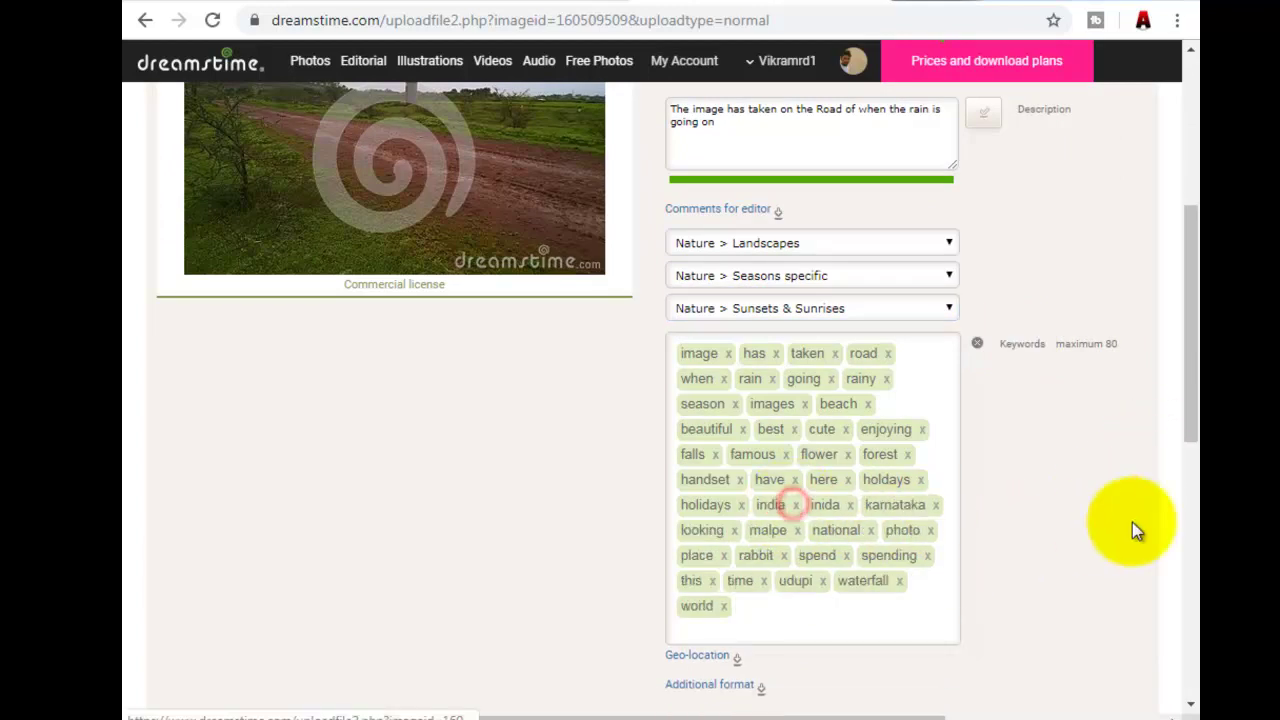
Choose a custom price for selling the photo's rights and enter $20
left_click_drag(1190, 357, 1190, 455)
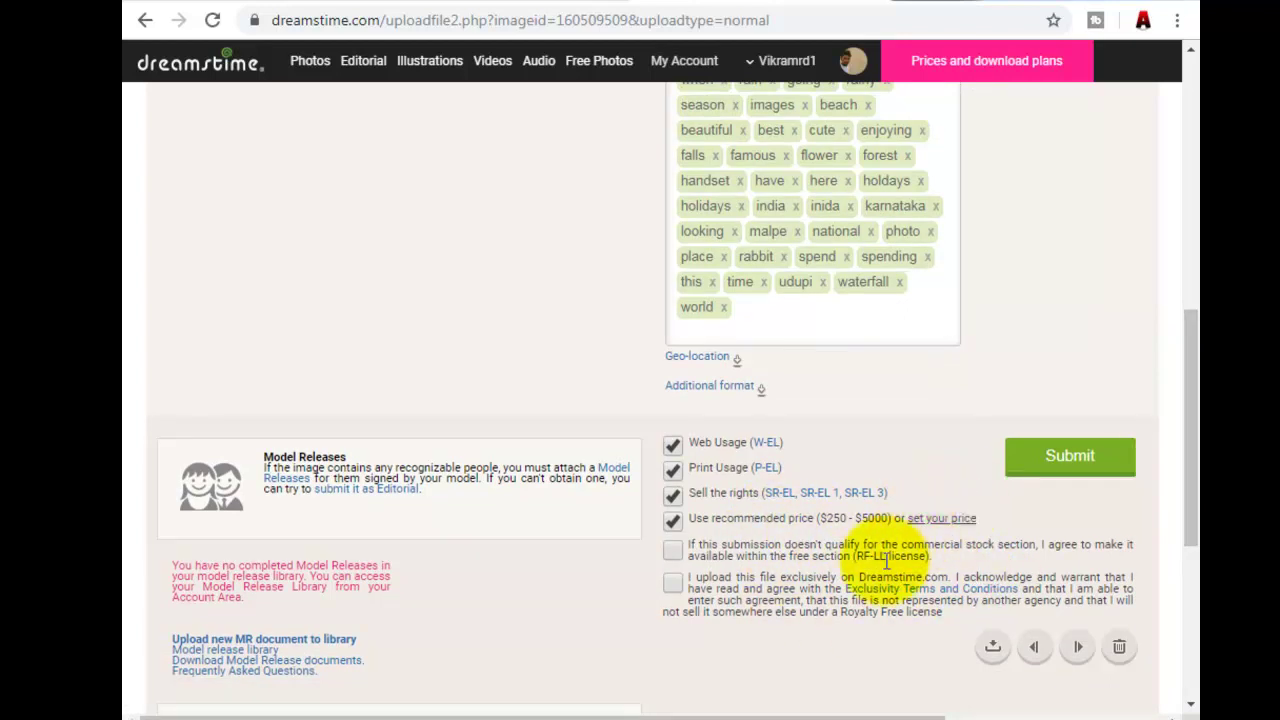
left_click(930, 521)
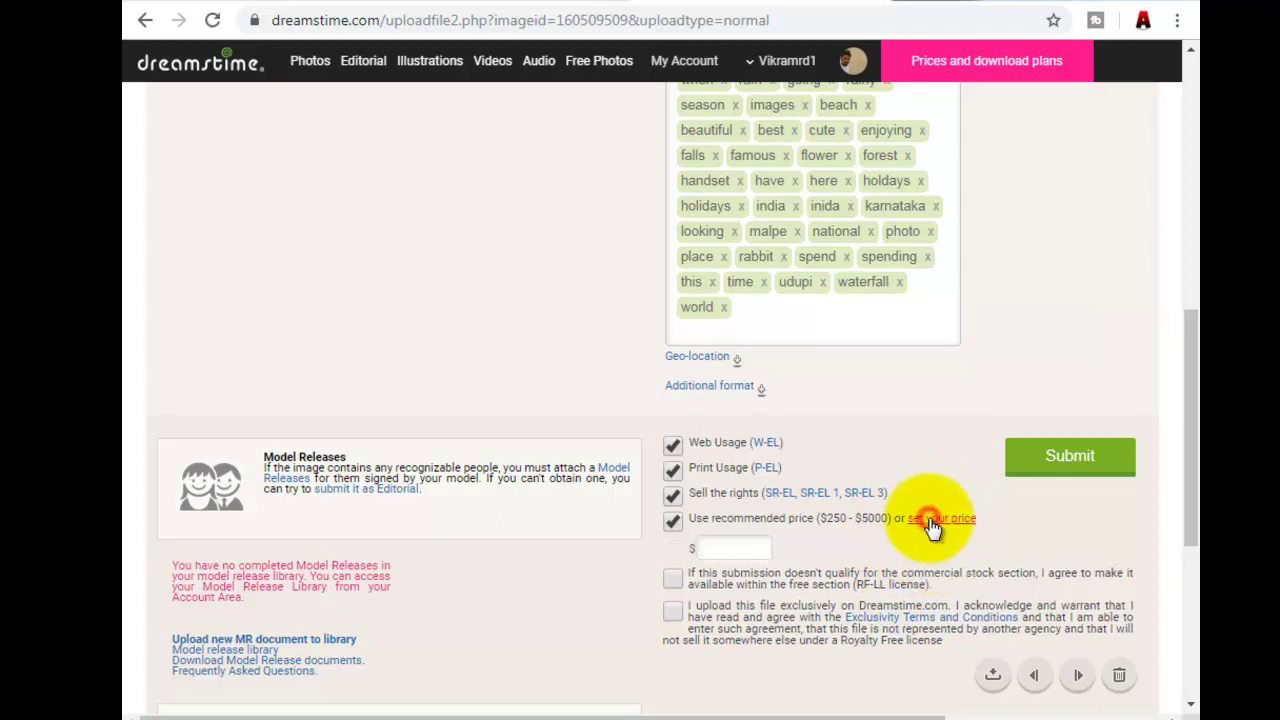
left_click(738, 551)
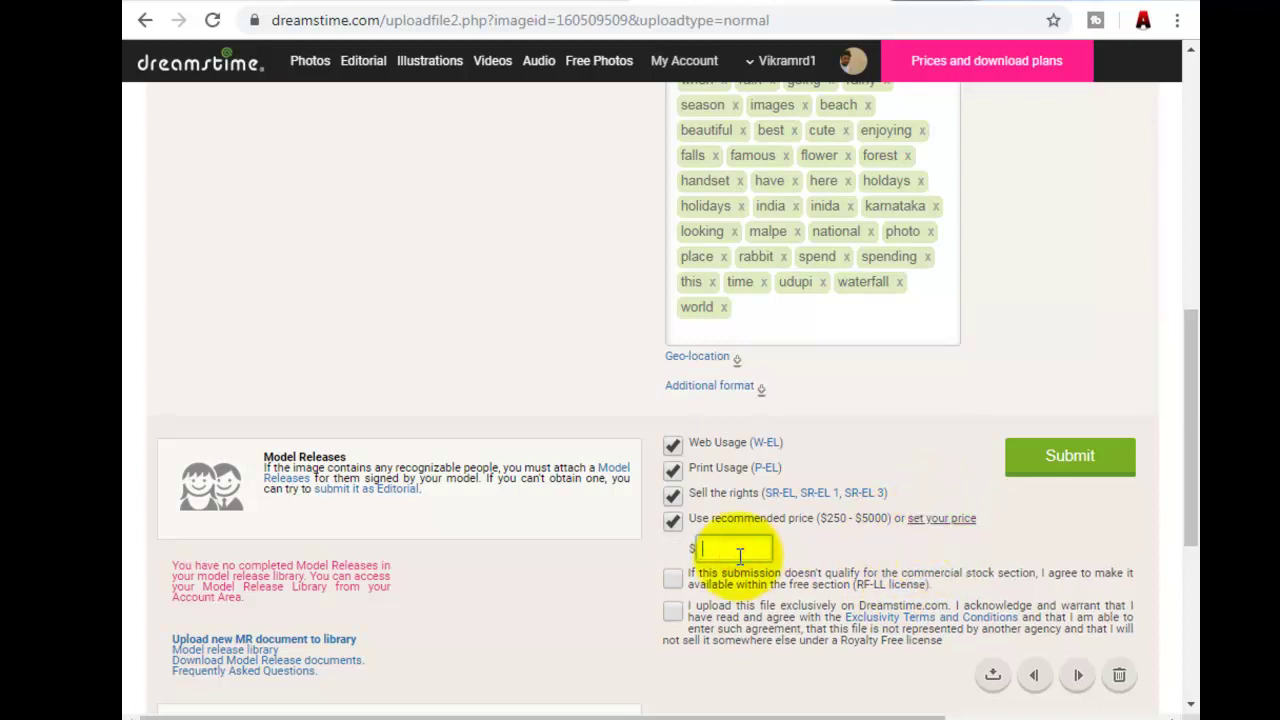
type("20")
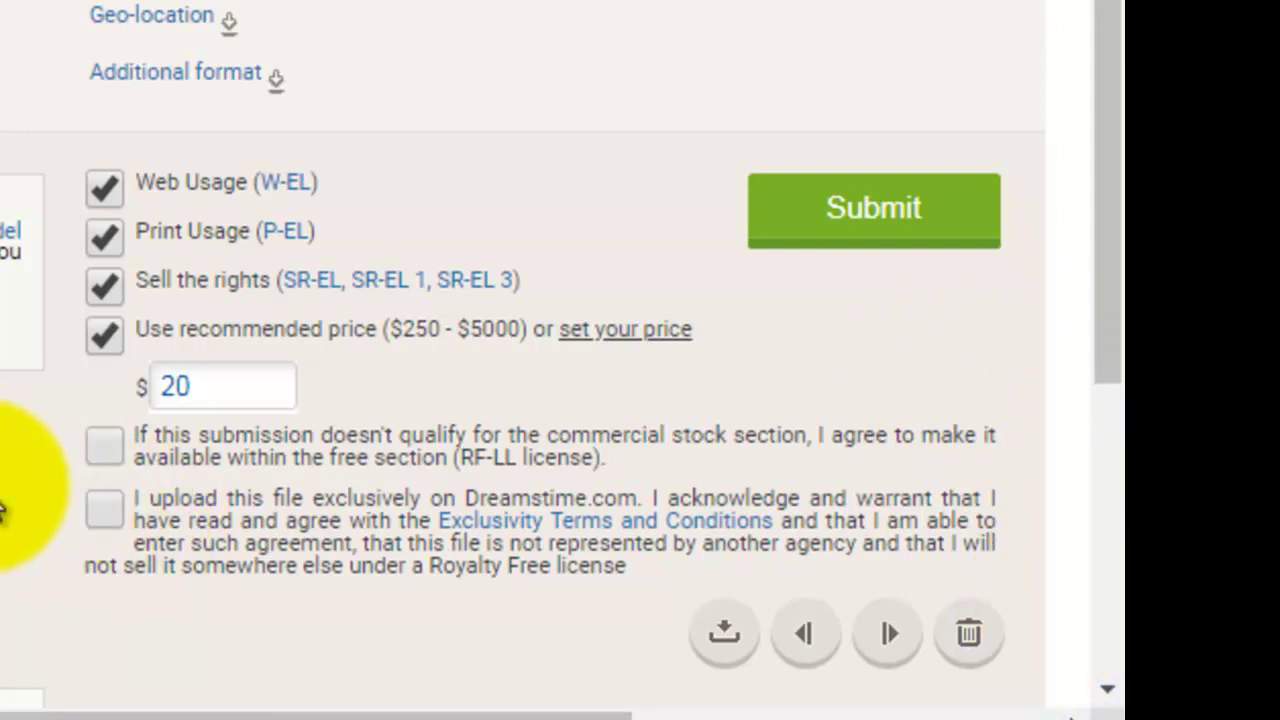
Agree to the free section fallback and the exclusive upload terms, and try to submit the photo
left_click(102, 444)
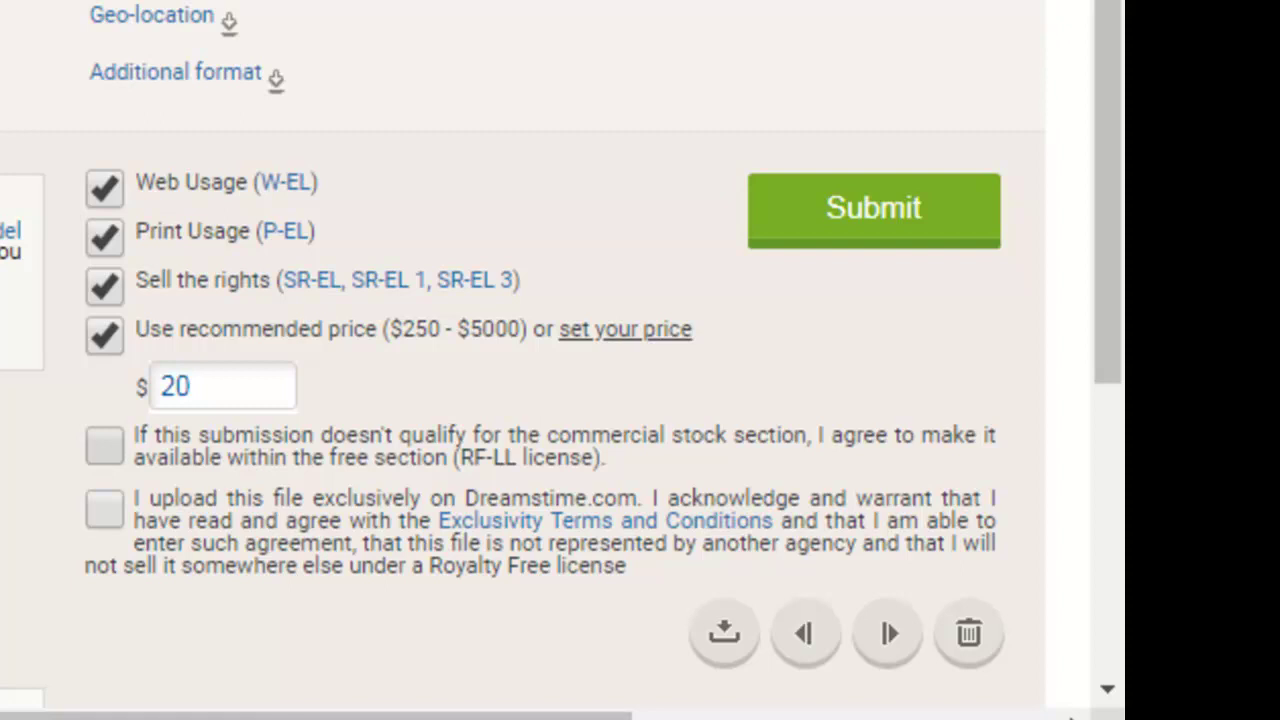
left_click(105, 510)
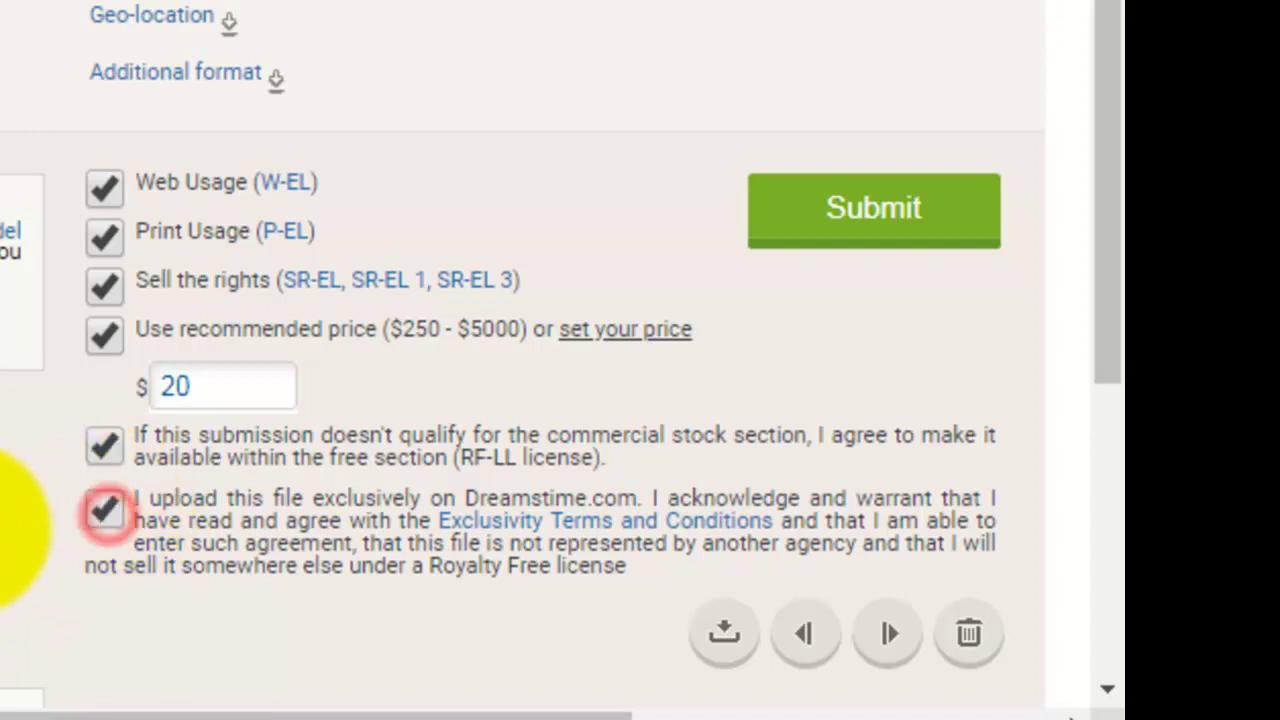
left_click(898, 235)
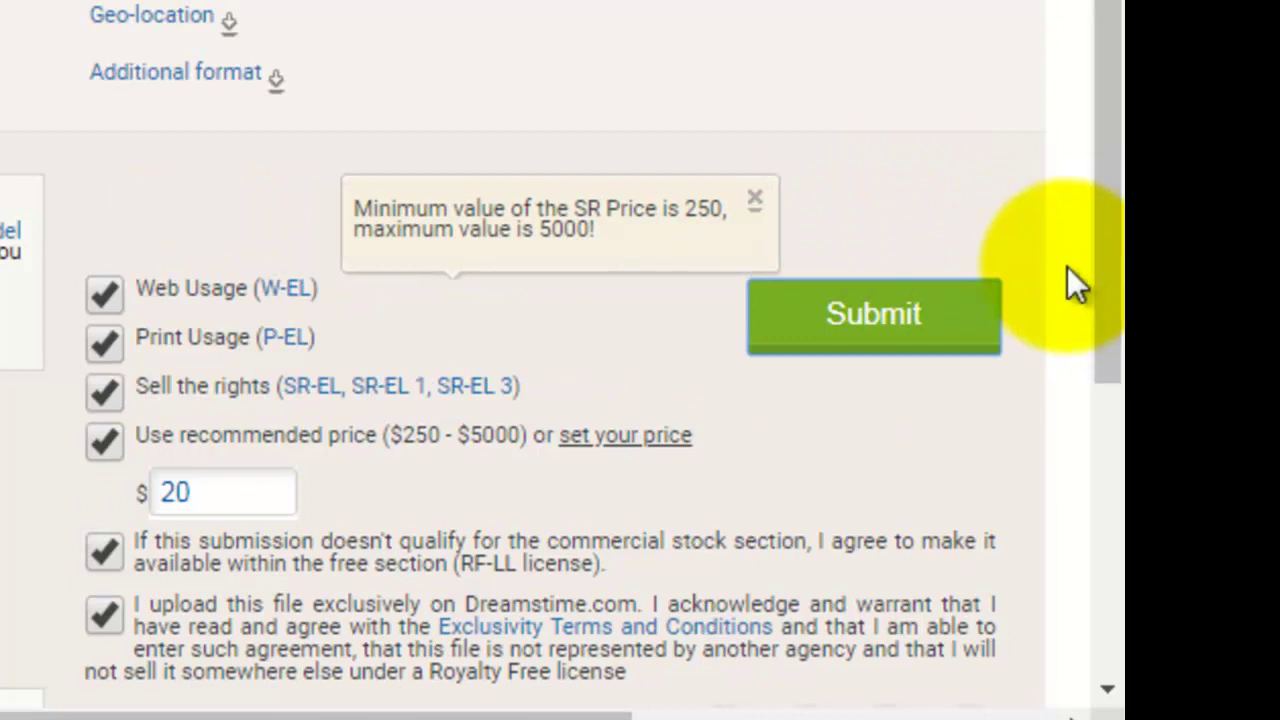
Set the custom rights price to $250 and submit the photo
left_click(175, 492)
type("5")
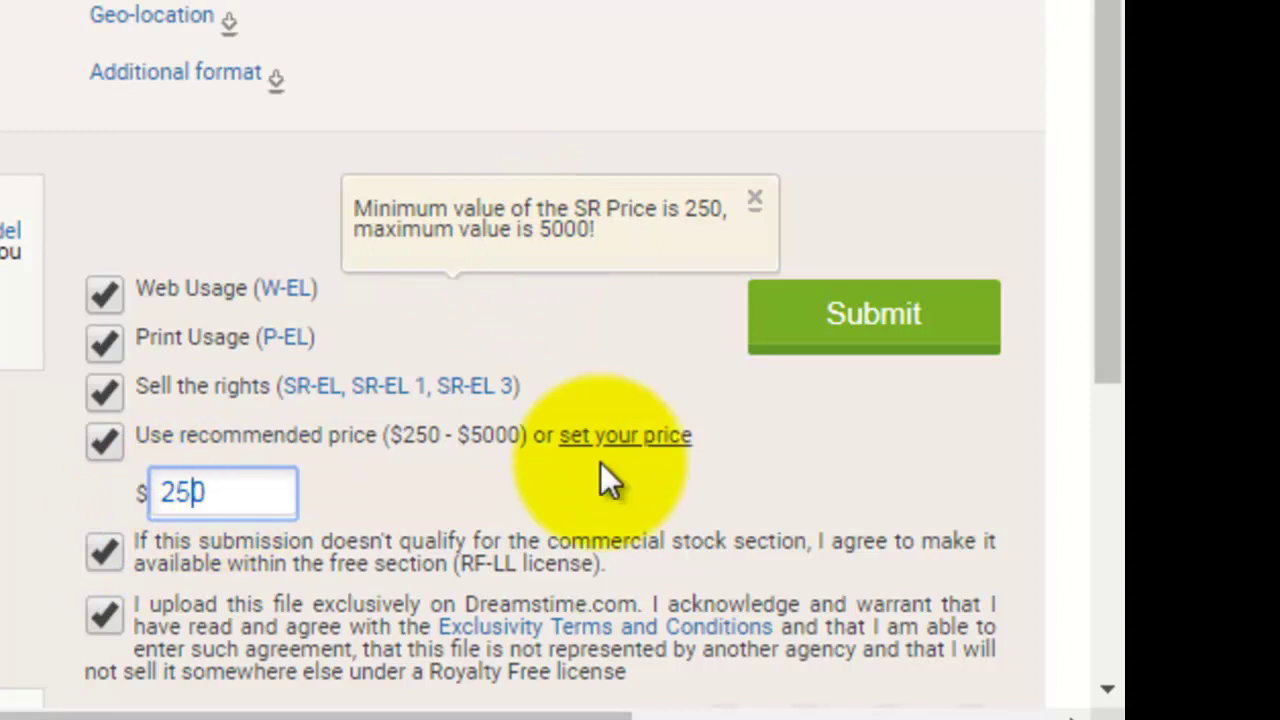
left_click(845, 322)
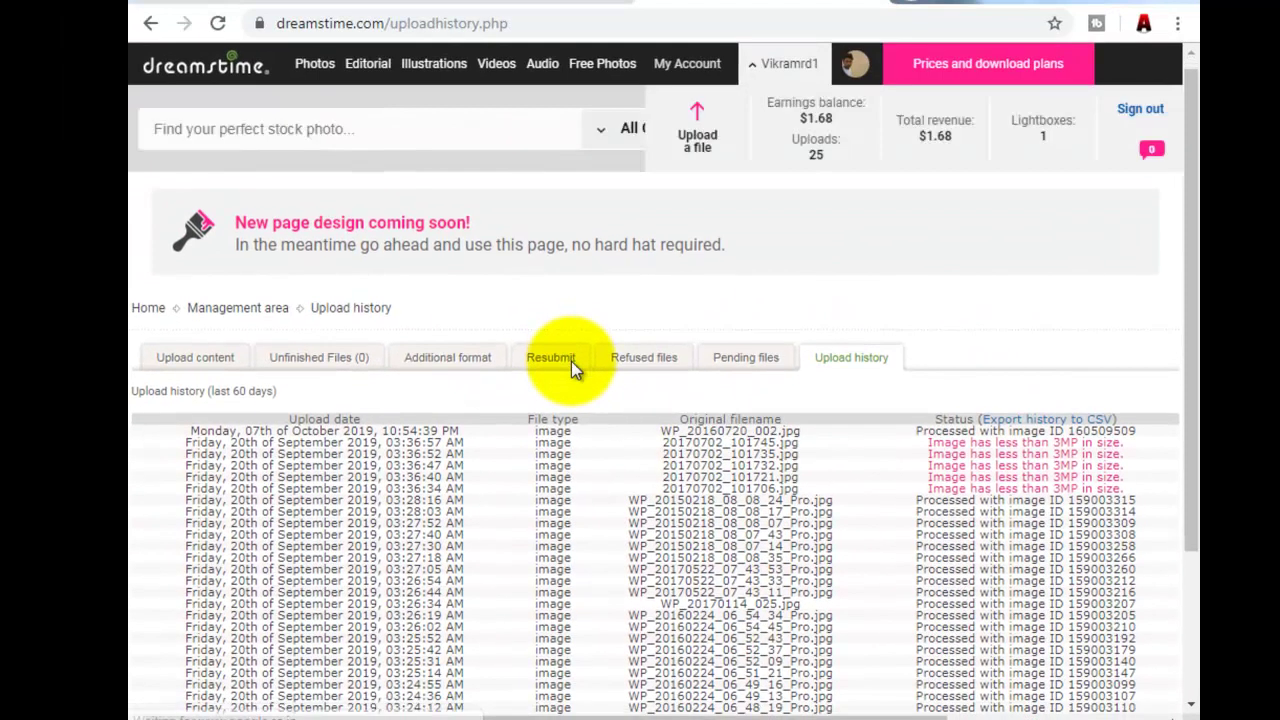
Examine the upload history, and open the account's profile page to look through its latest and popular photos
scroll(560, 358, "down", 2)
scroll(560, 358, "up", 1)
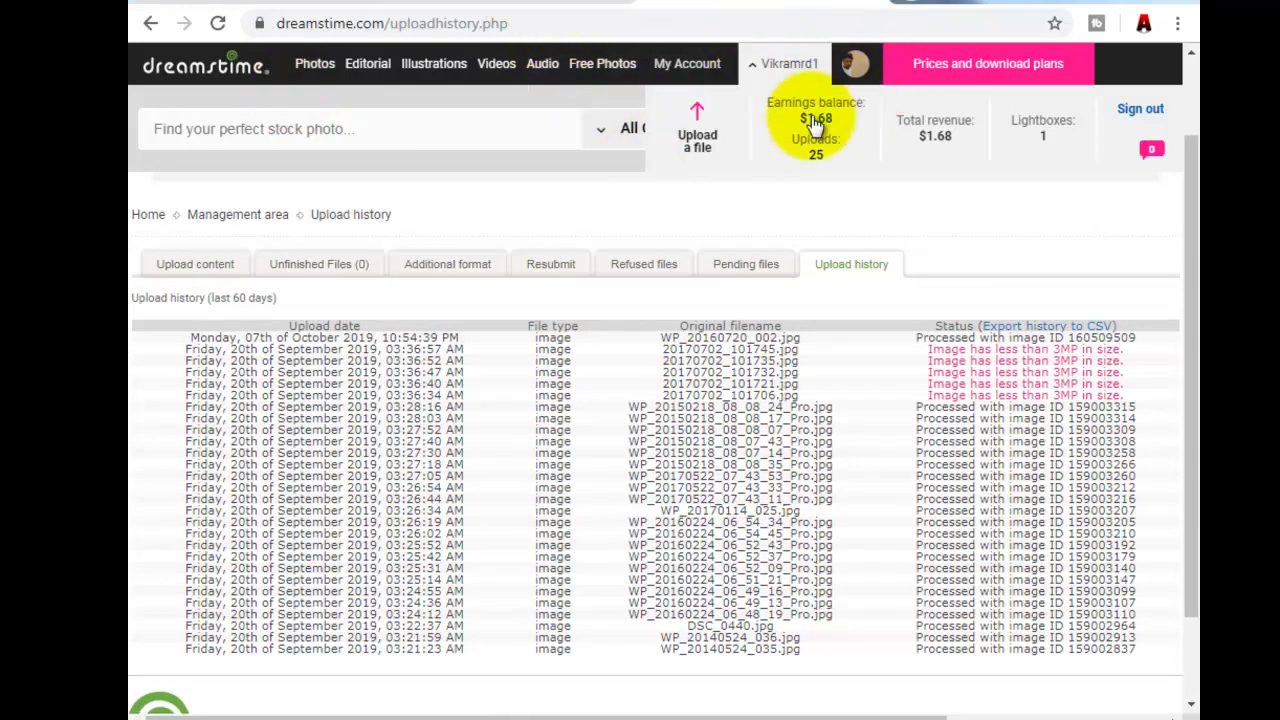
left_click(858, 66)
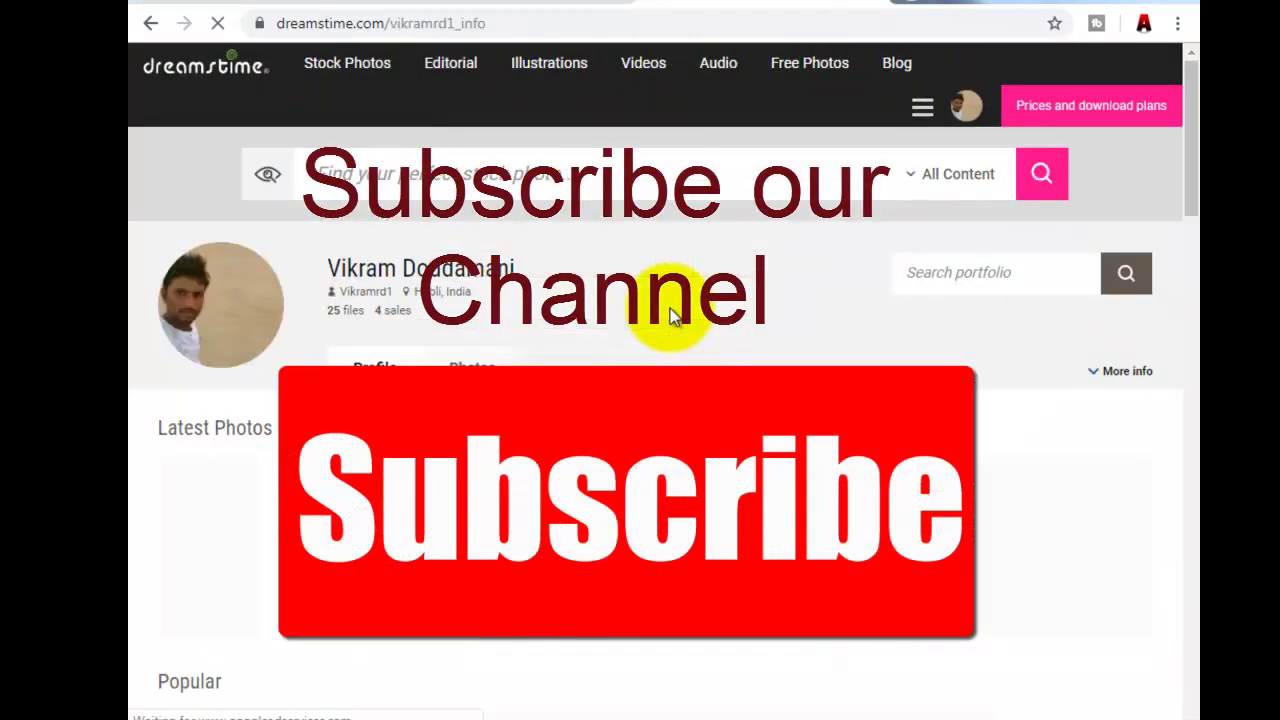
scroll(671, 316, "down", 3)
scroll(671, 316, "down", 3)
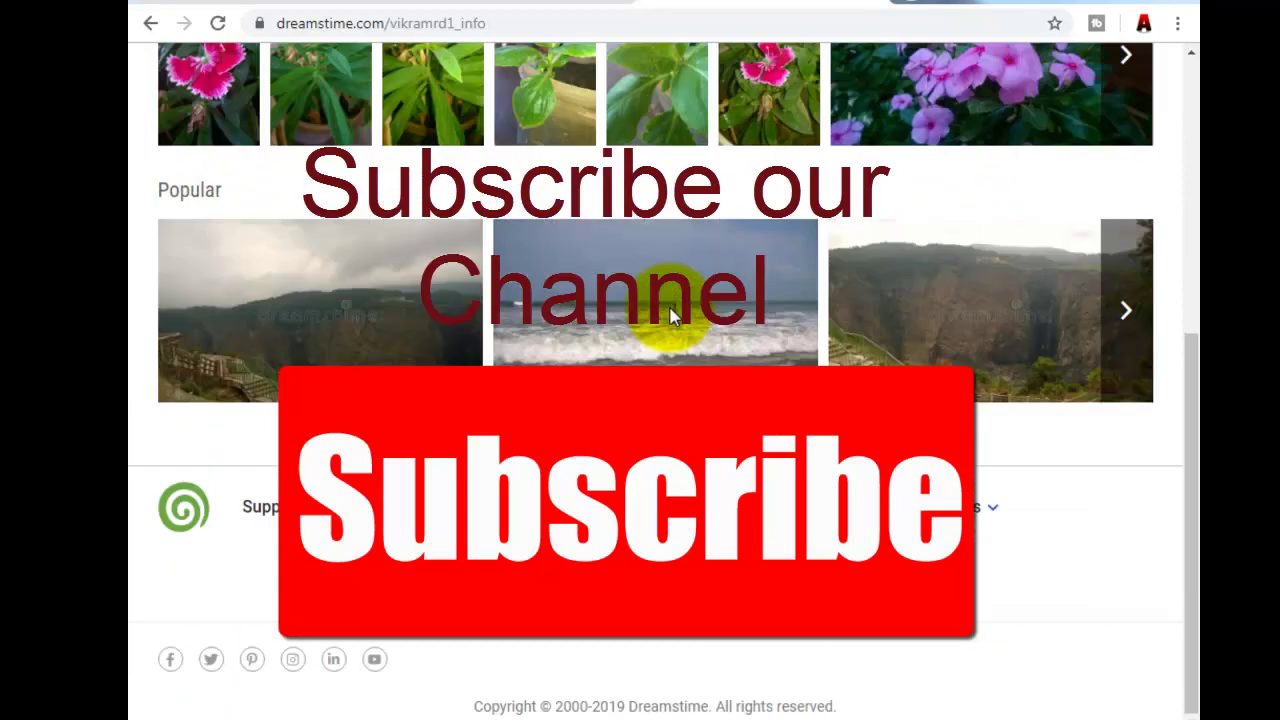
mouse_move(1192, 515)
left_mouse_down()
mouse_move(1188, 409)
mouse_move(1188, 505)
left_mouse_up()
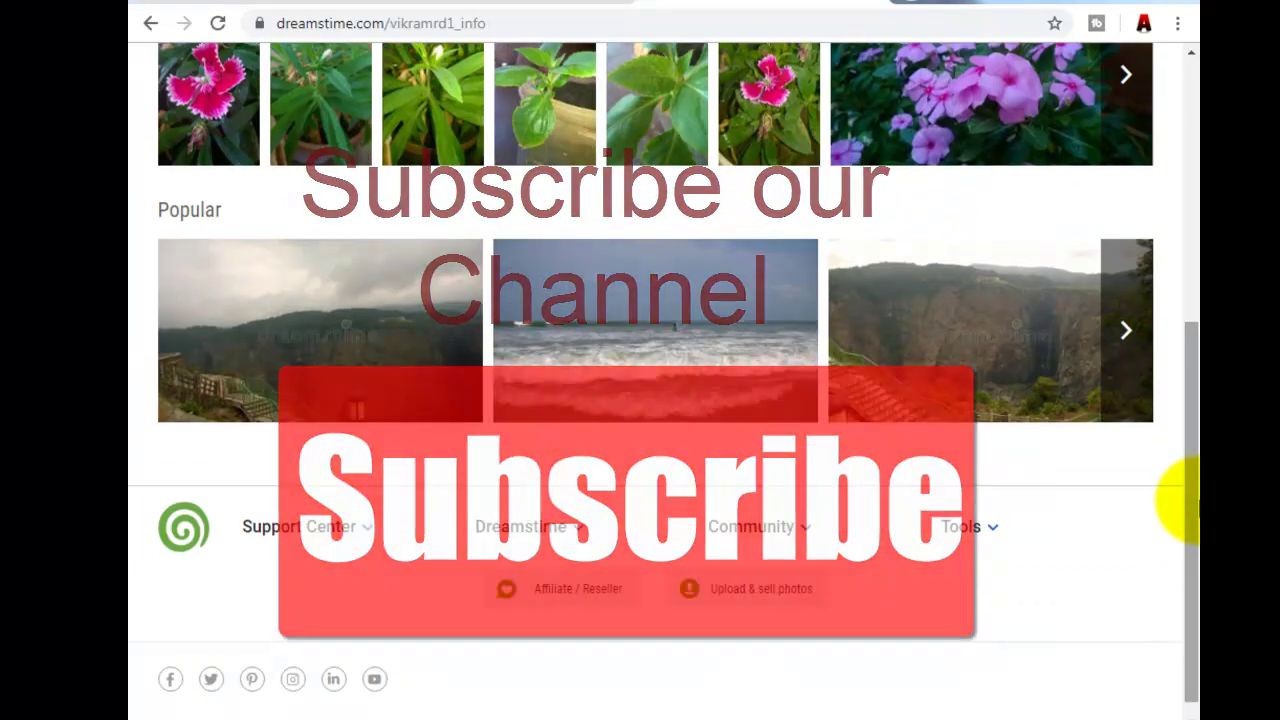